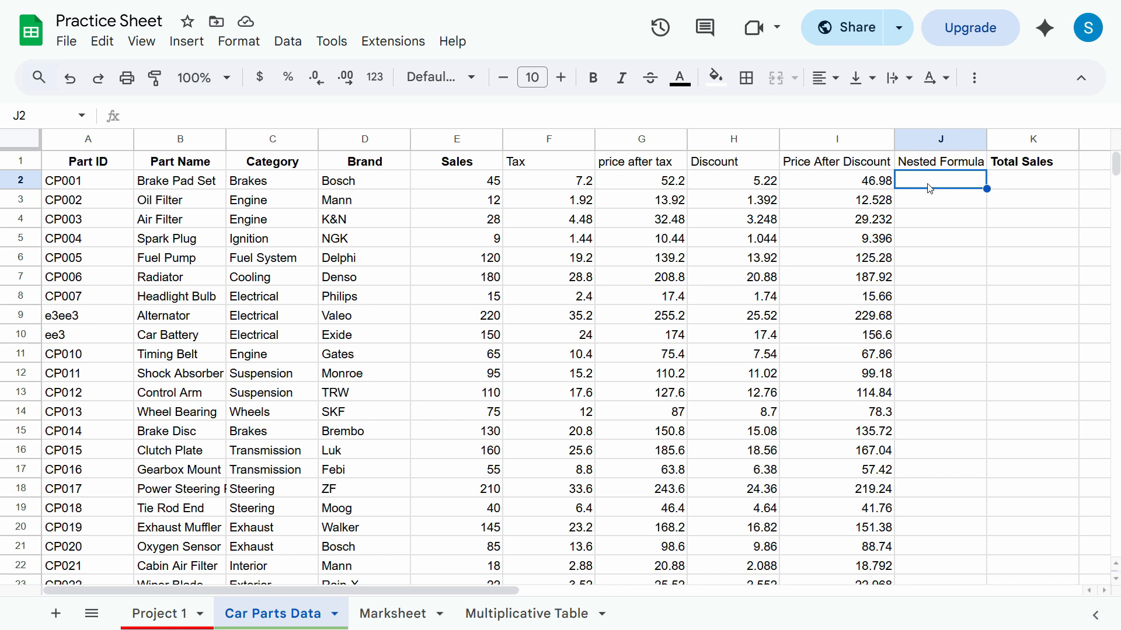
Examine the row 2 formulas for tax, price after tax, discount and price after discount, starting from the Sales value.
click(682, 182)
click(740, 185)
click(821, 185)
click(543, 185)
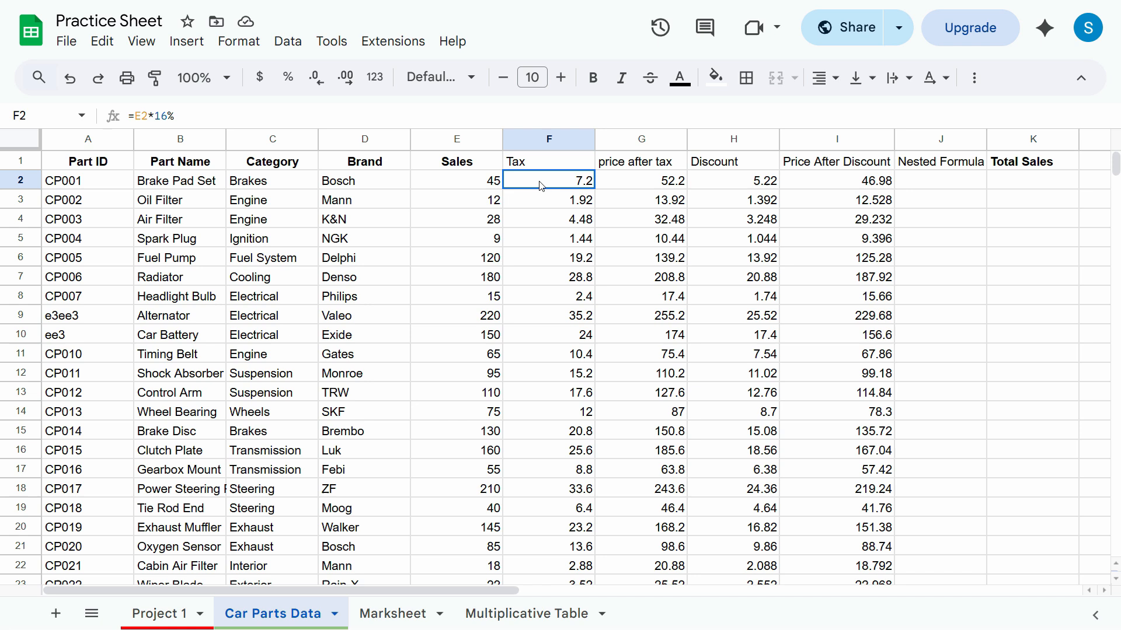
click(674, 182)
click(725, 183)
click(476, 182)
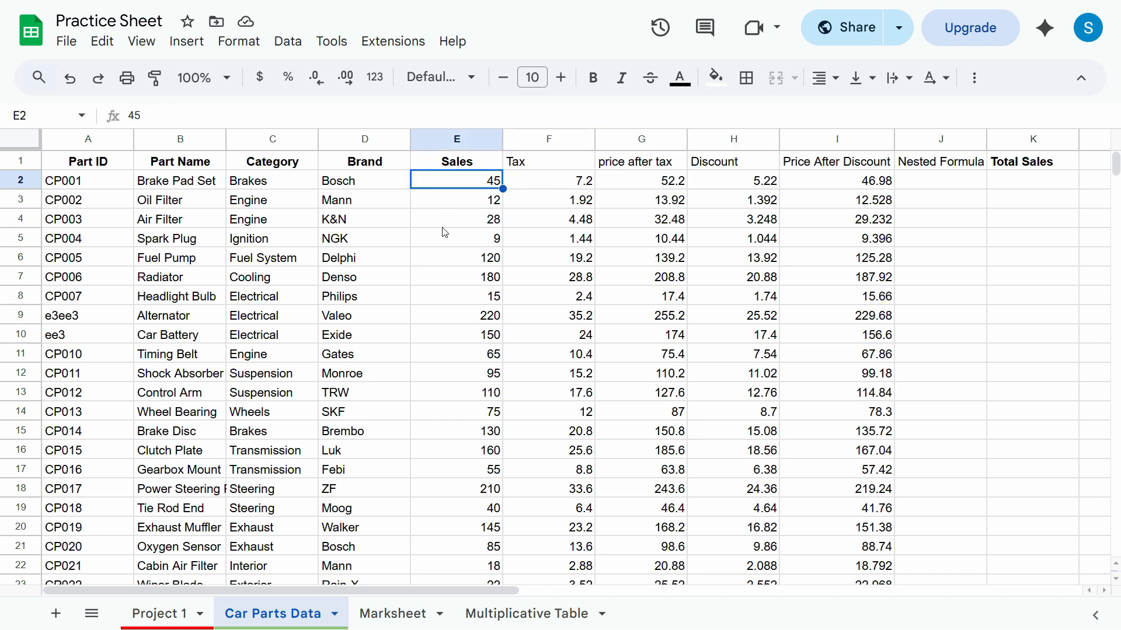
click(558, 179)
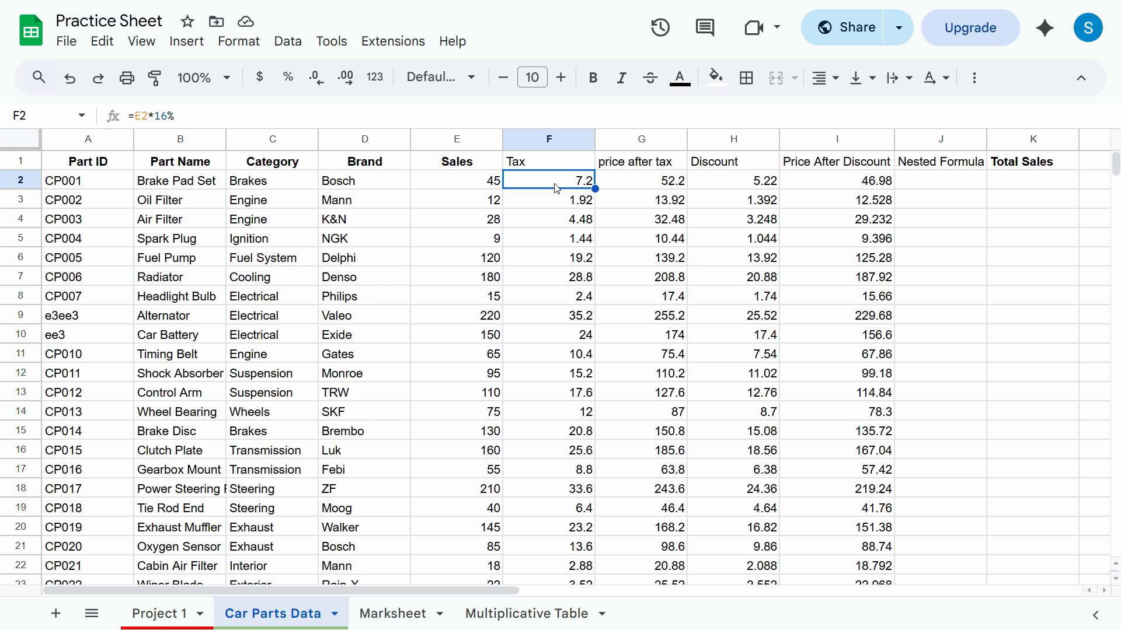
click(670, 186)
click(765, 185)
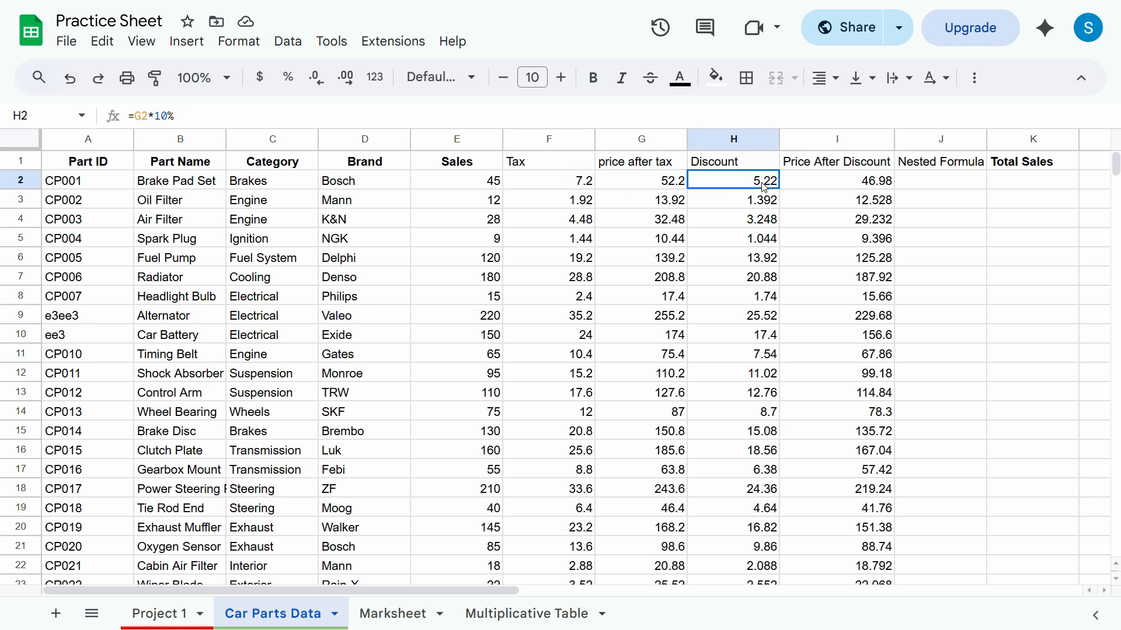
click(829, 186)
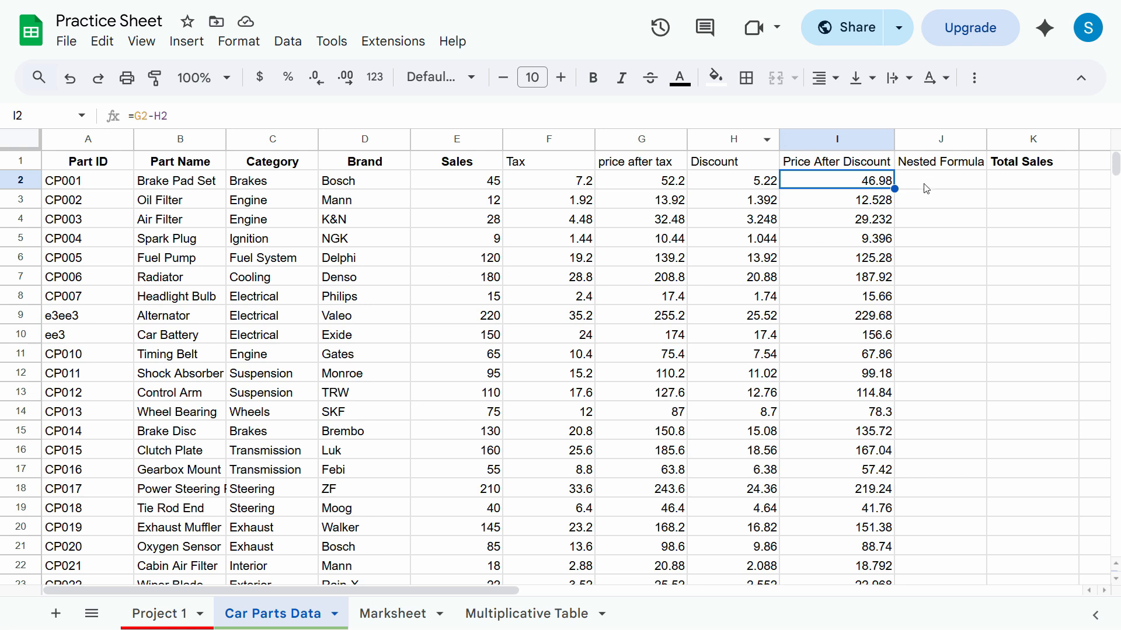
Change the header in J1 to "Price After Discount Nested" and fit column J's width to it.
click(931, 164)
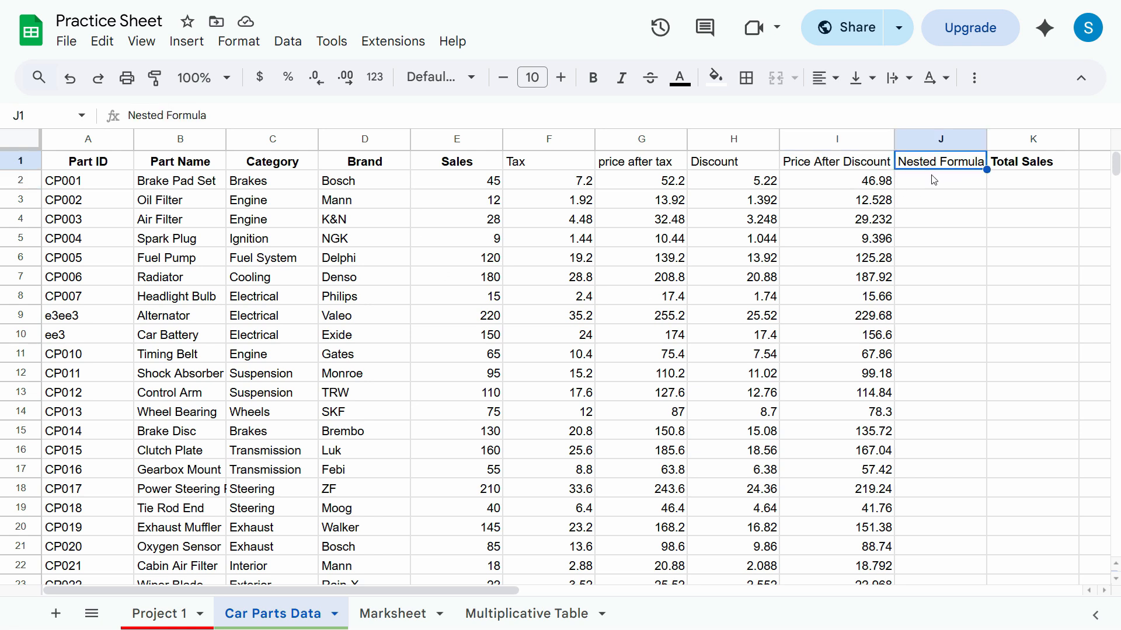
text(P)
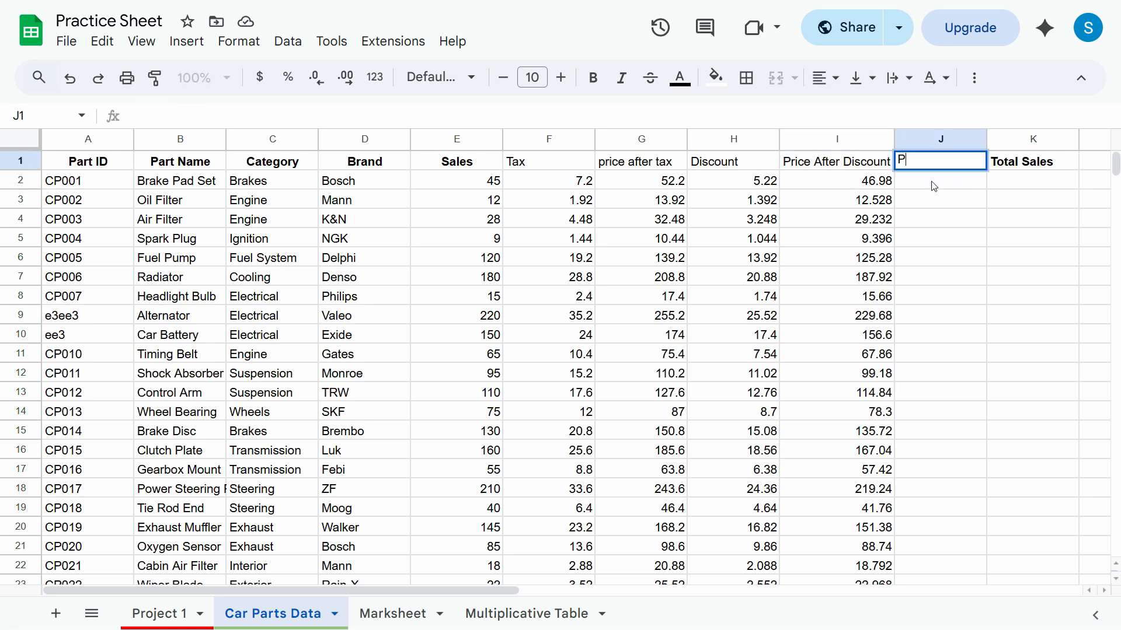
text(rice After)
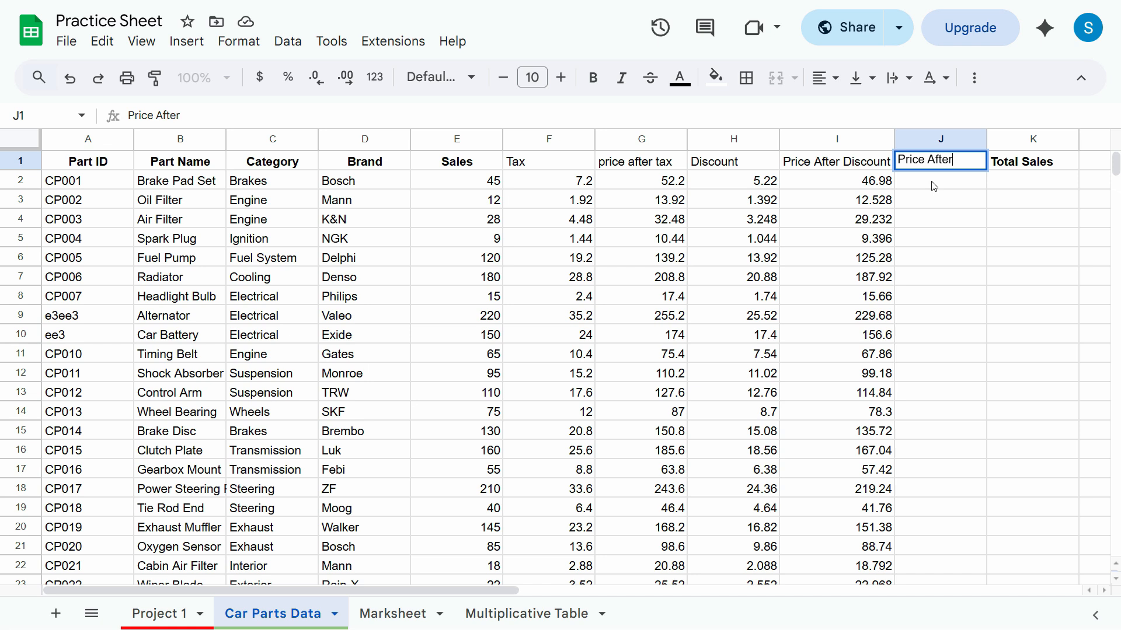
text( Discount N)
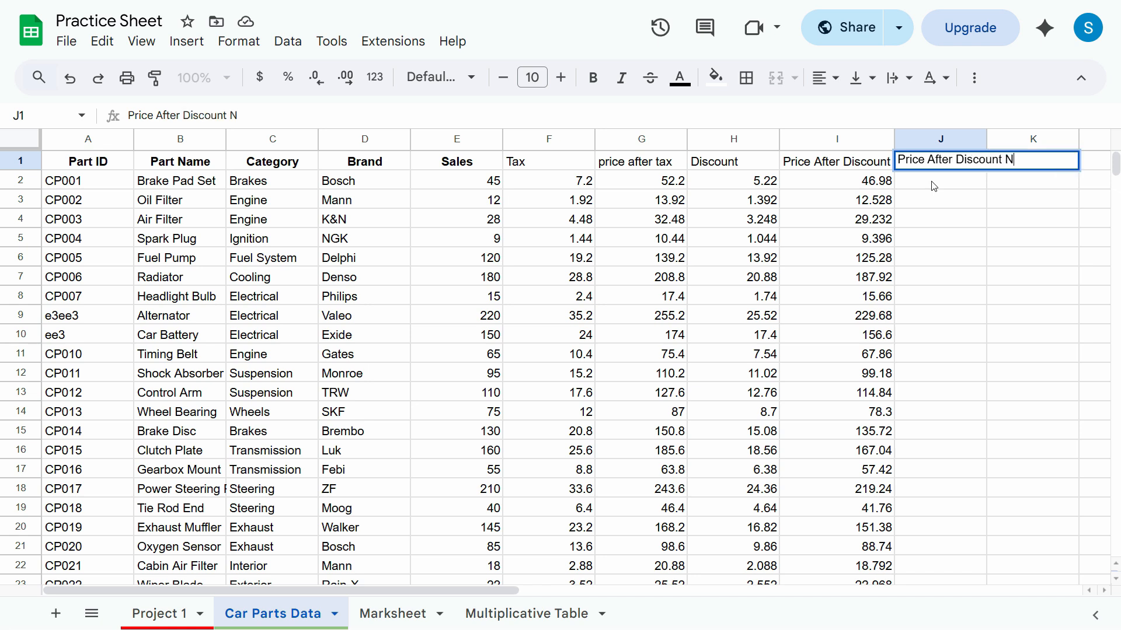
text(ested)
double_click(986, 140)
click(974, 183)
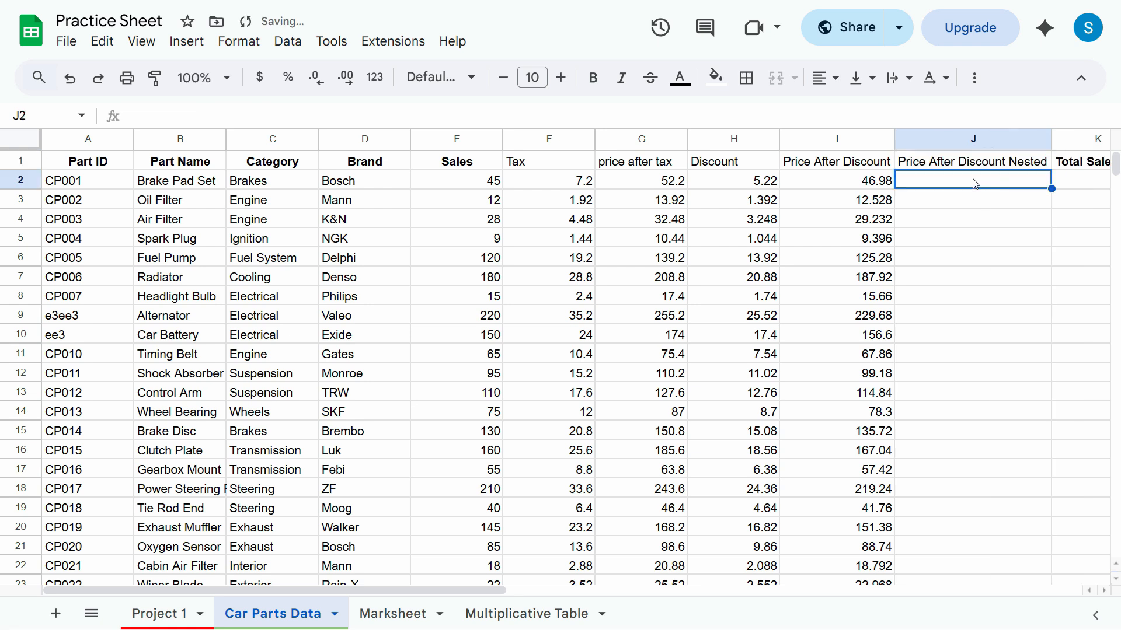
Review how the Tax formula in F2 builds on the Sales value in E2, alongside the Price After Discount cell.
click(450, 181)
click(849, 187)
click(942, 183)
click(490, 184)
click(550, 185)
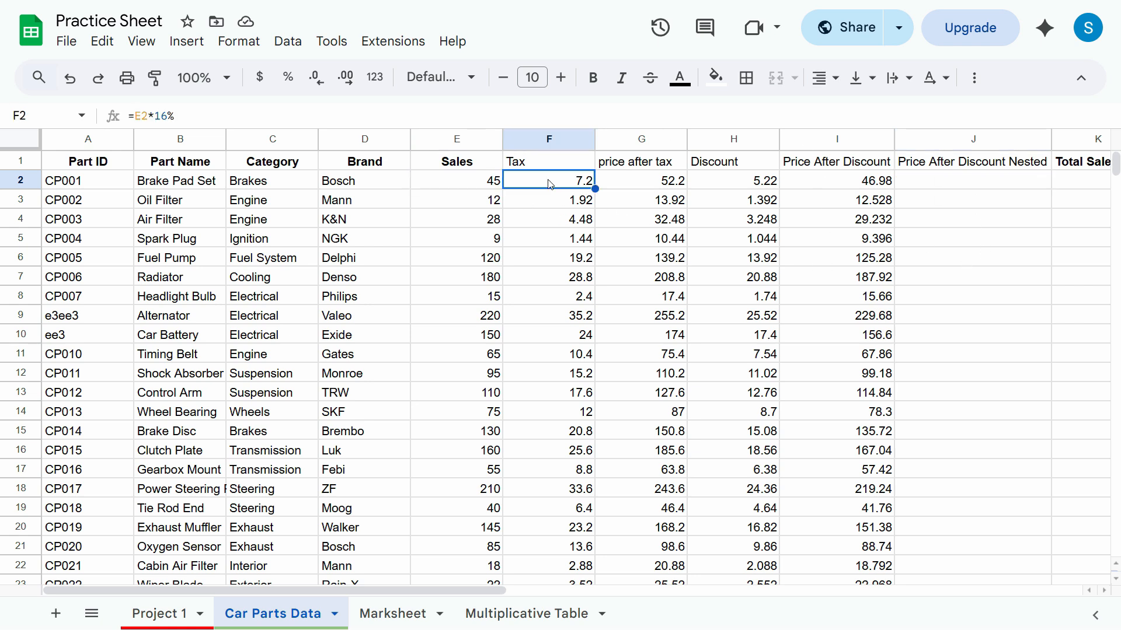
click(491, 183)
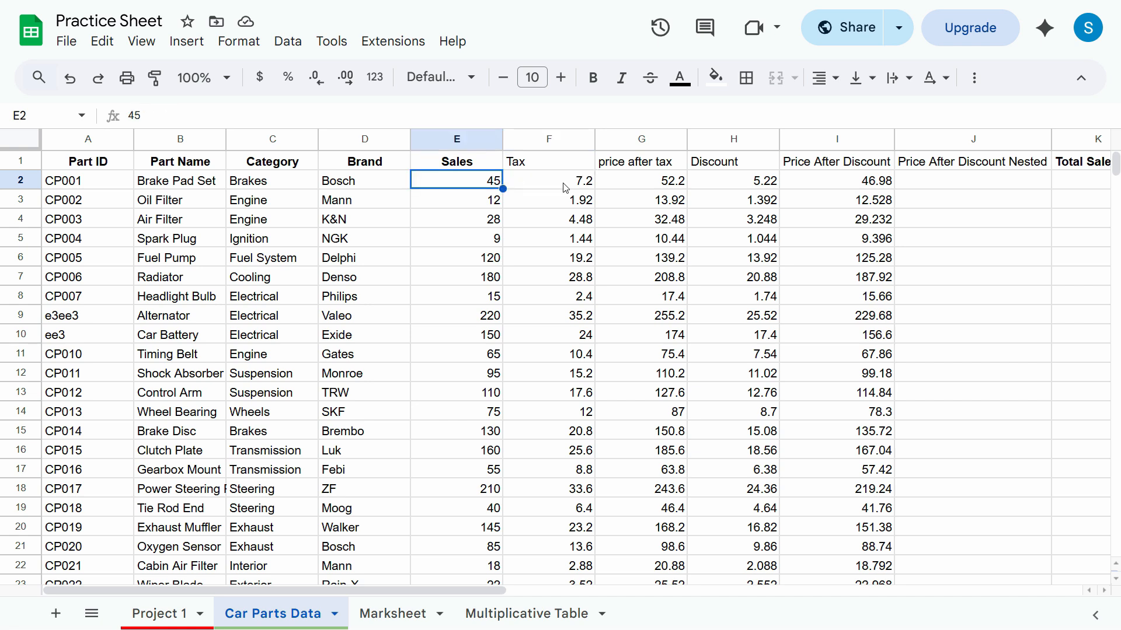
click(564, 185)
click(492, 186)
click(563, 186)
click(494, 186)
Enter the formula =E2+(E2*16%) in J2.
click(1015, 187)
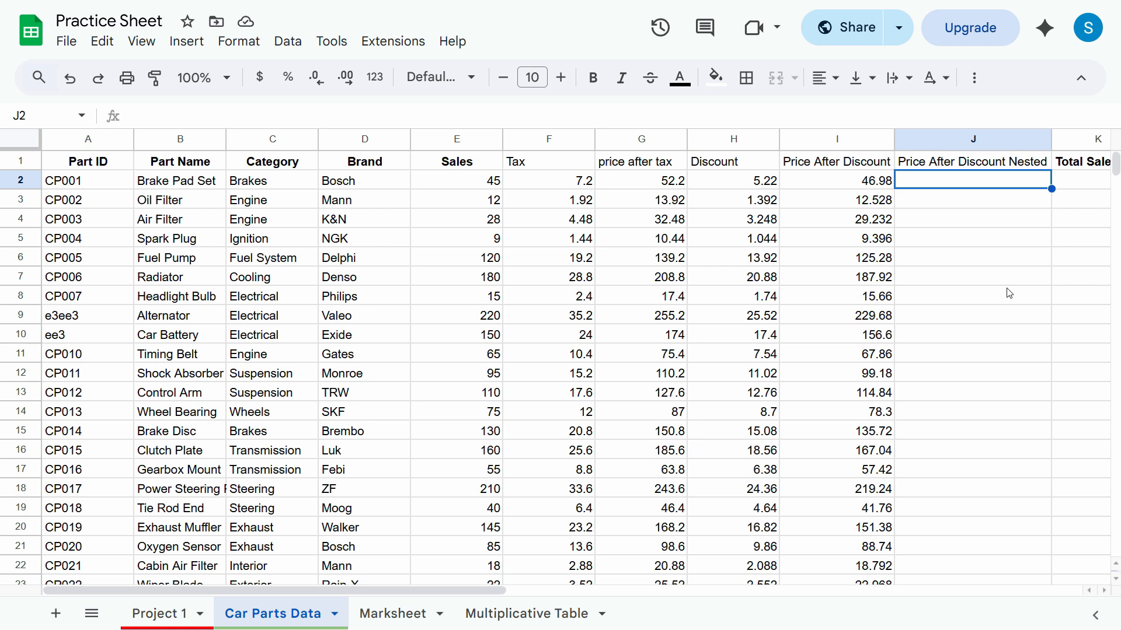
text(=)
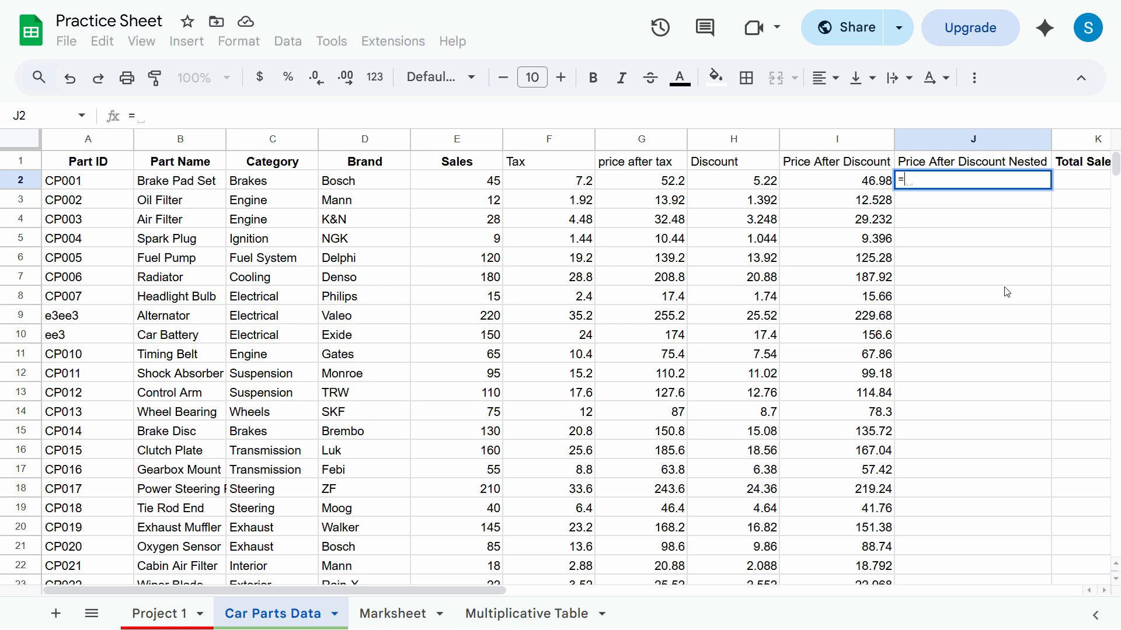
click(478, 182)
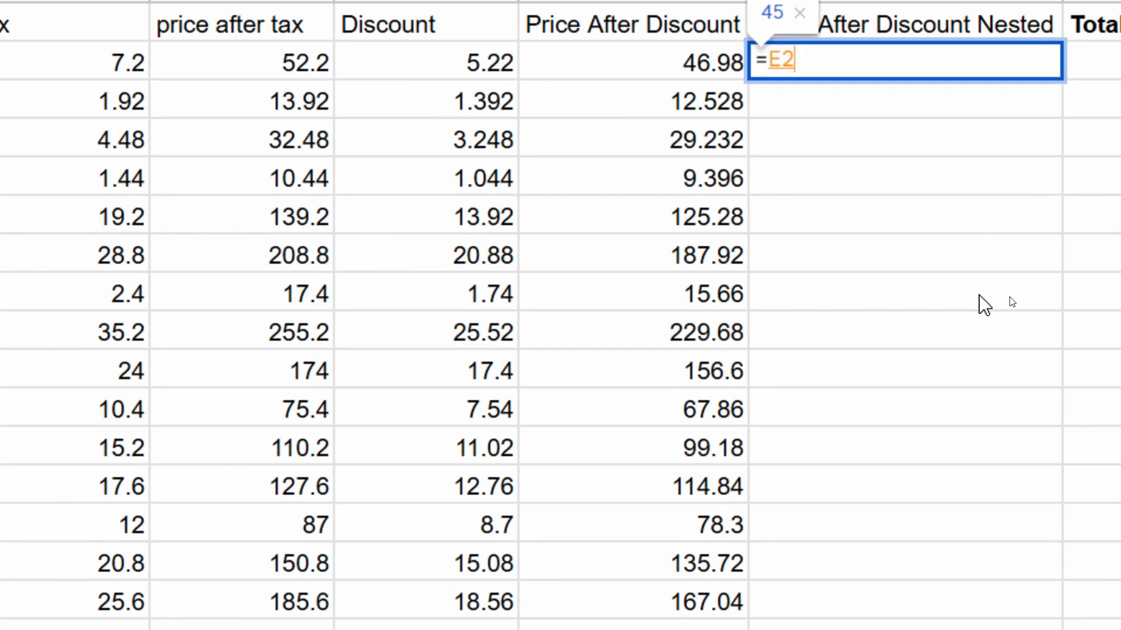
text(+)
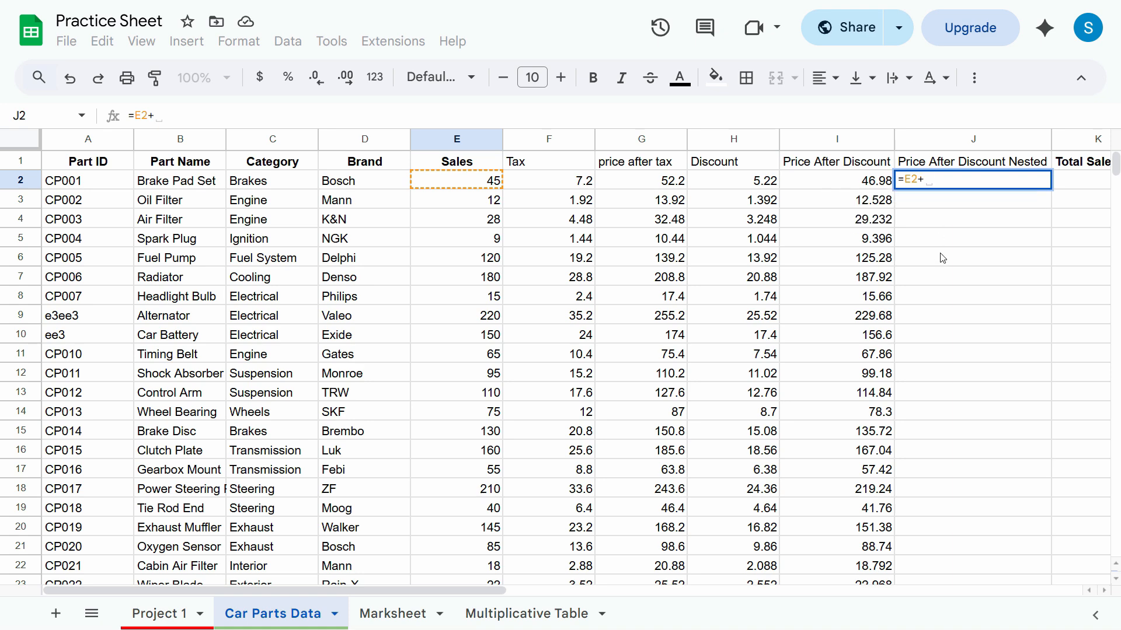
text(()
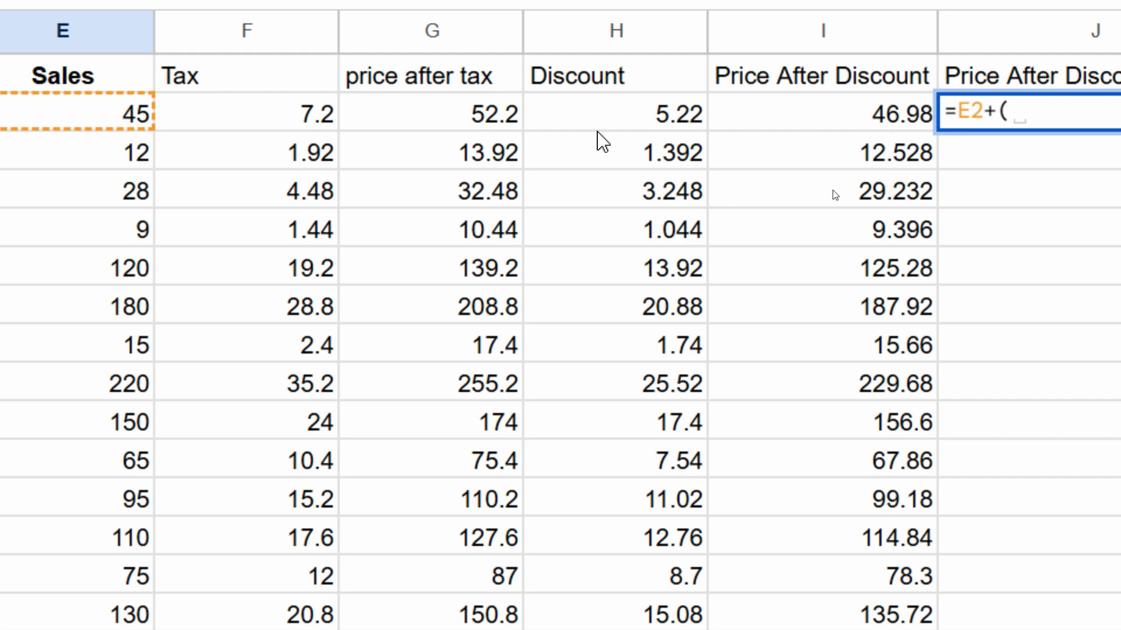
click(229, 120)
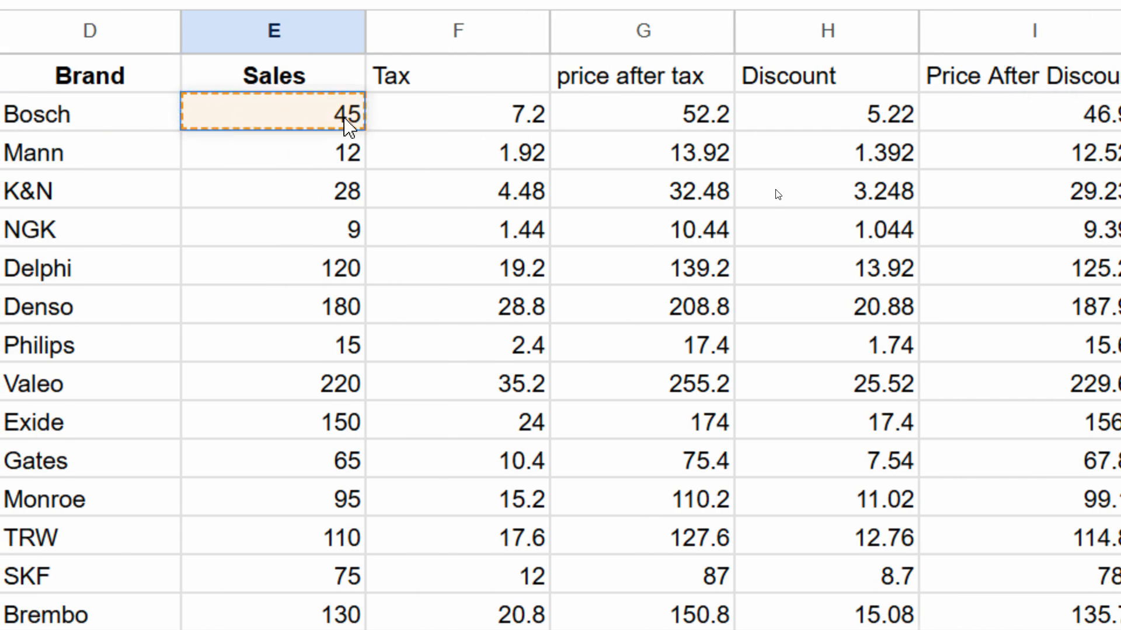
text(*)
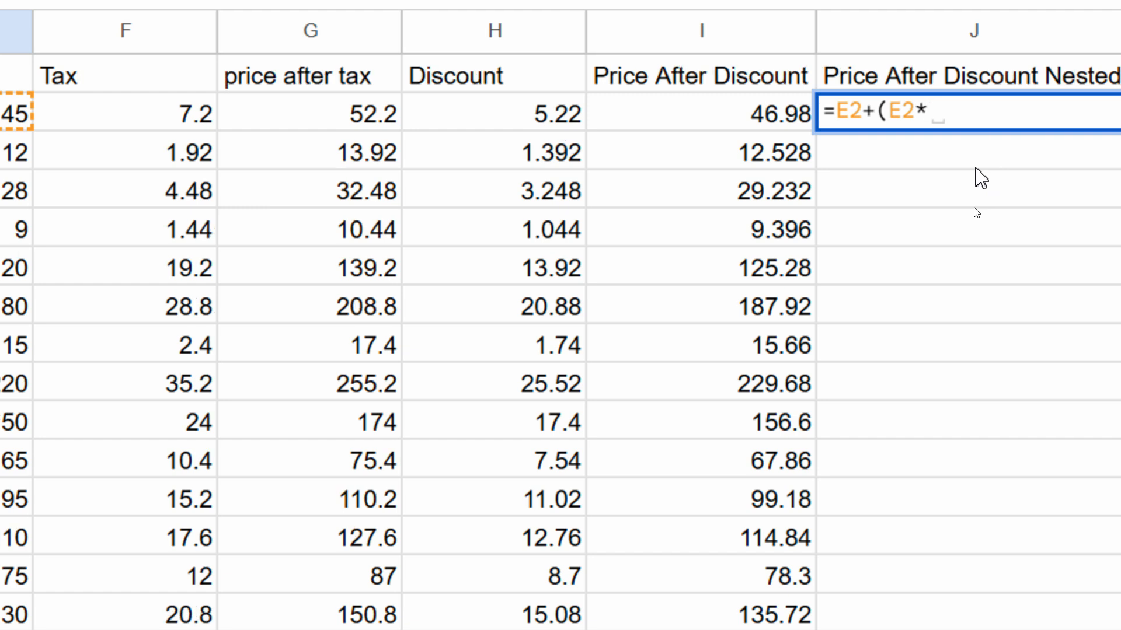
text(16%))
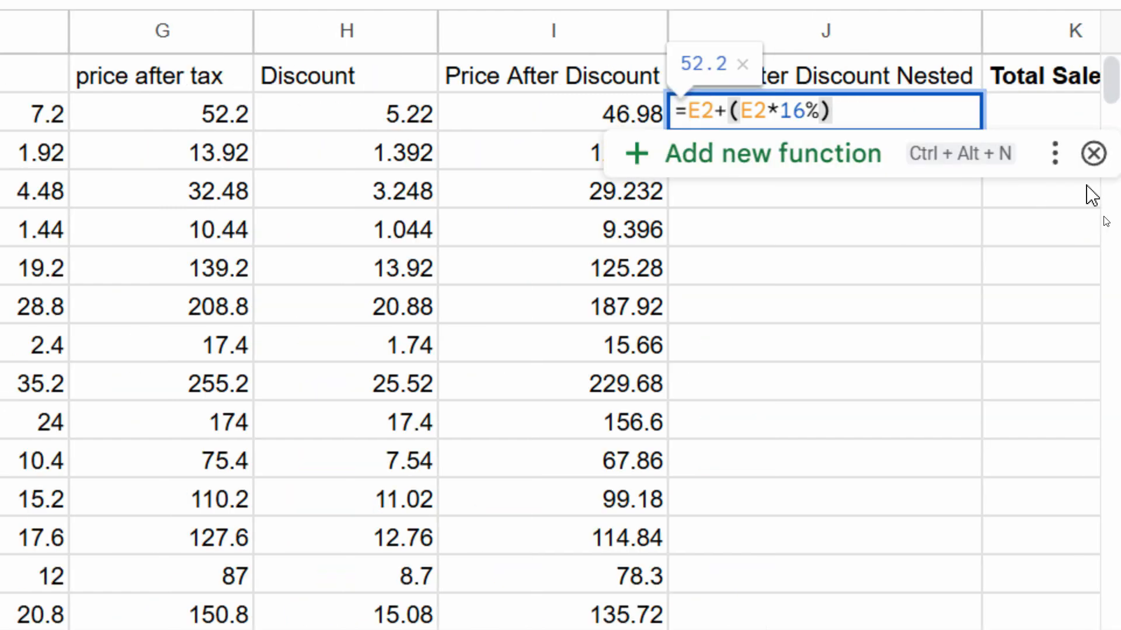
key(Return)
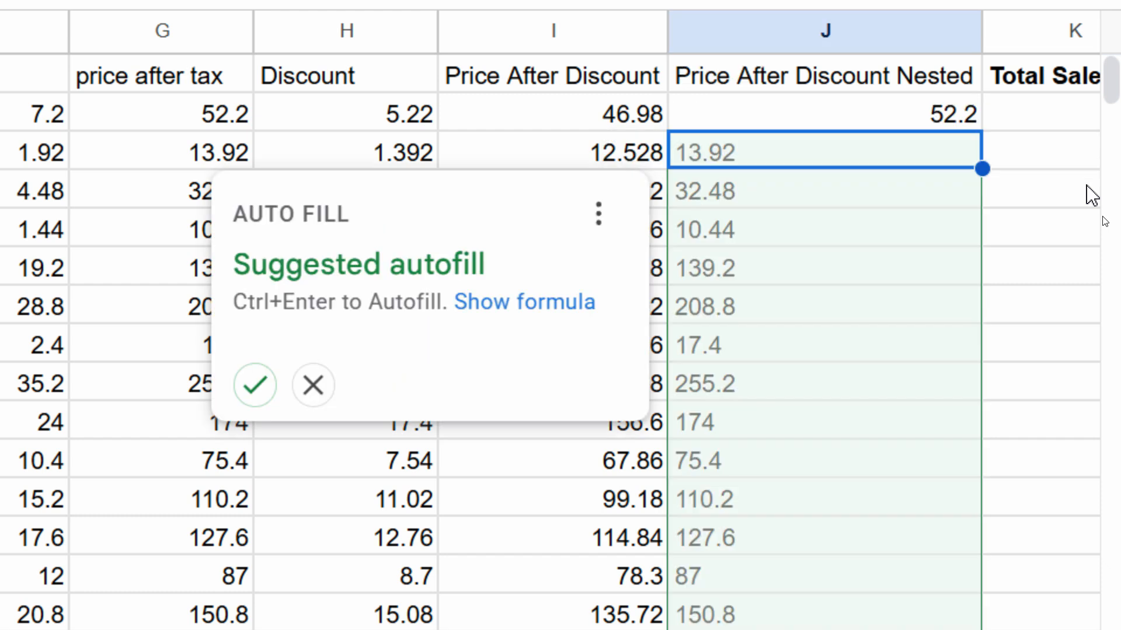
Compare the nested formula in J2 with the separate Sales, Tax and price after tax cells in row 2.
click(911, 106)
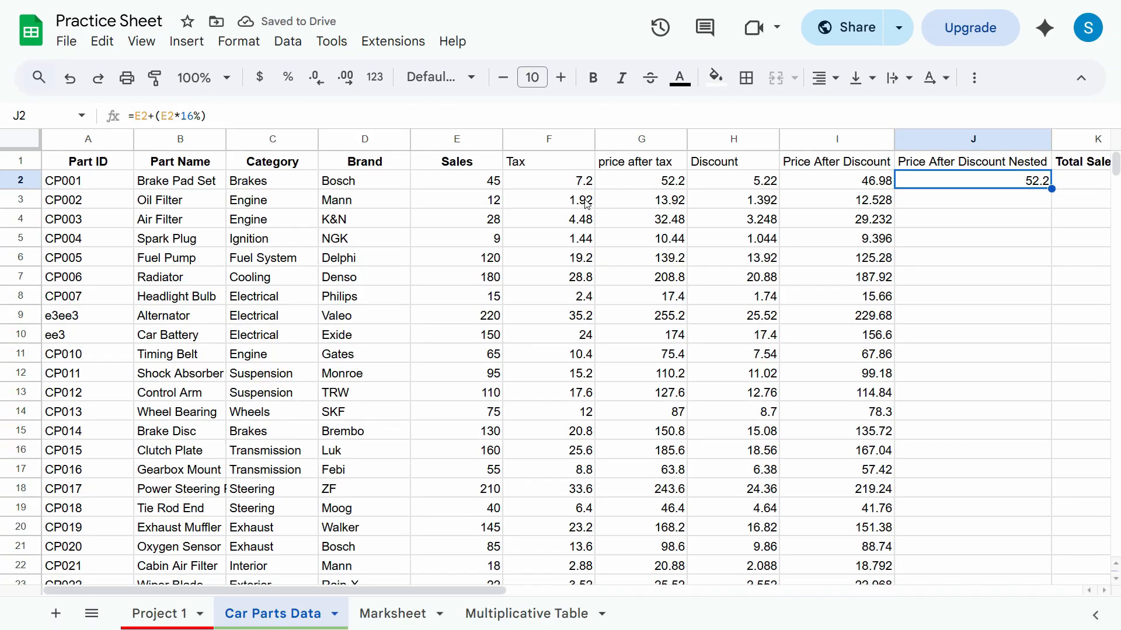
click(493, 183)
click(563, 185)
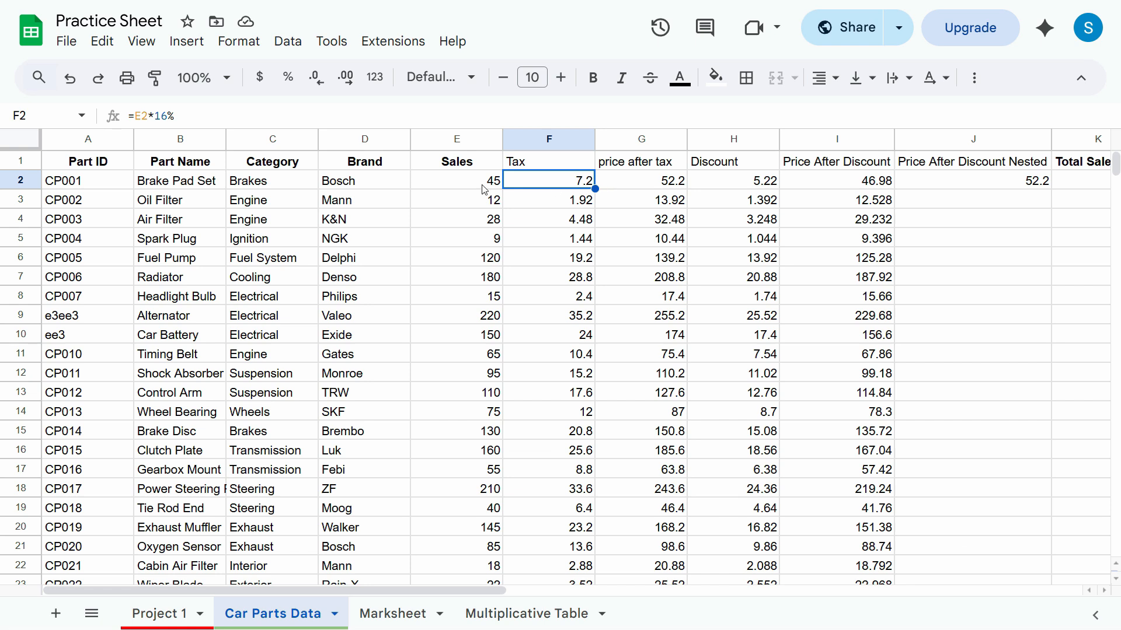
click(489, 184)
click(581, 184)
click(639, 184)
click(496, 186)
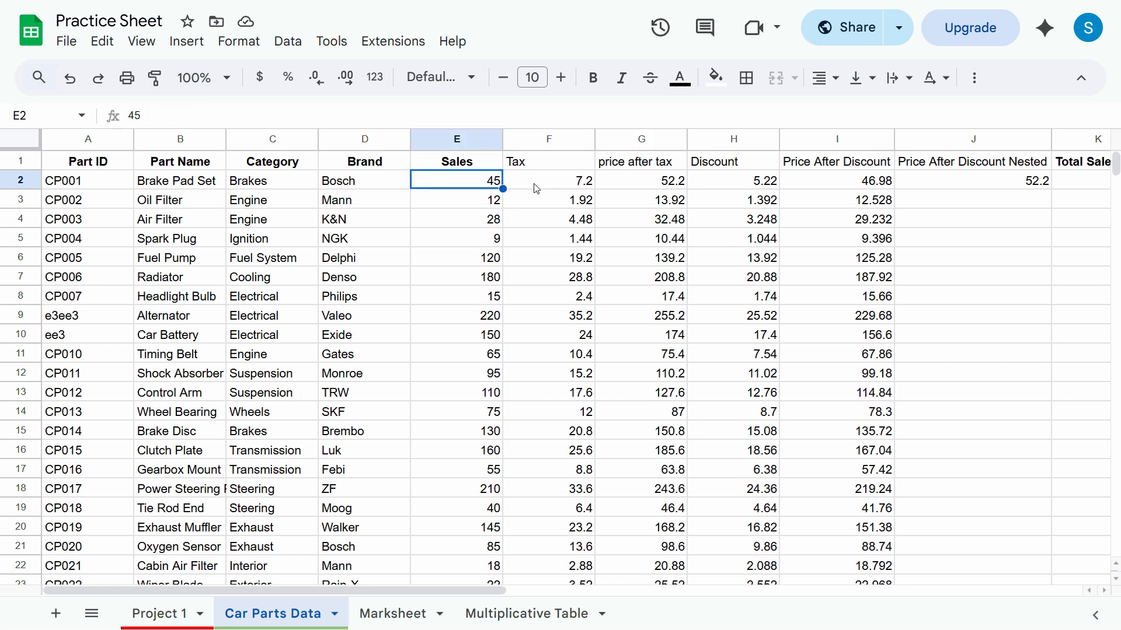
click(578, 187)
click(637, 187)
click(1020, 182)
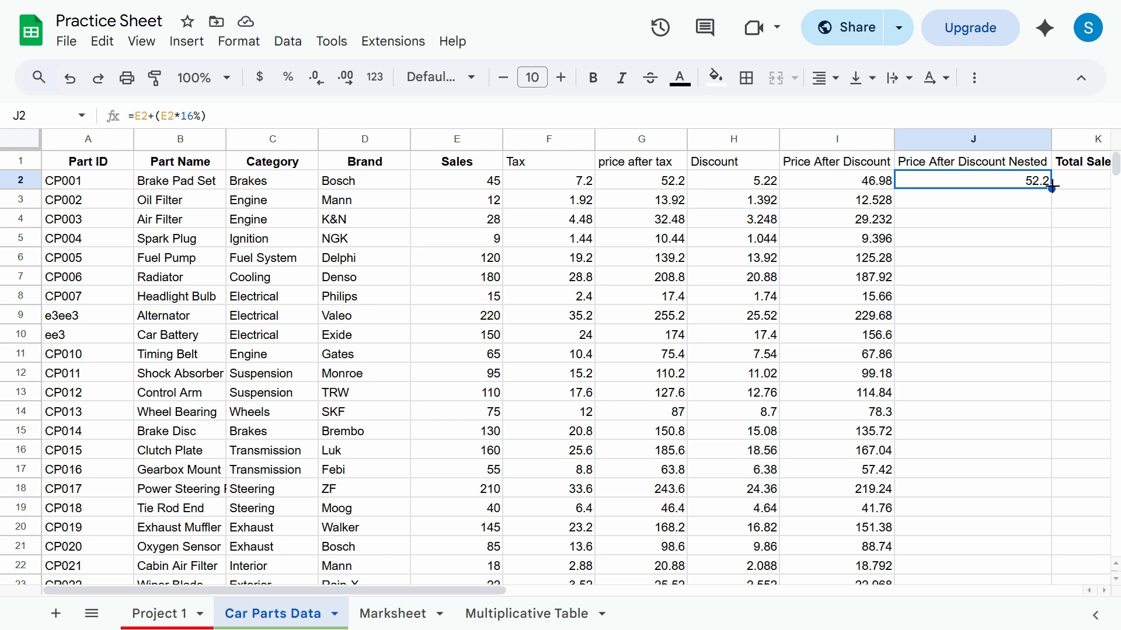
double_click(1022, 181)
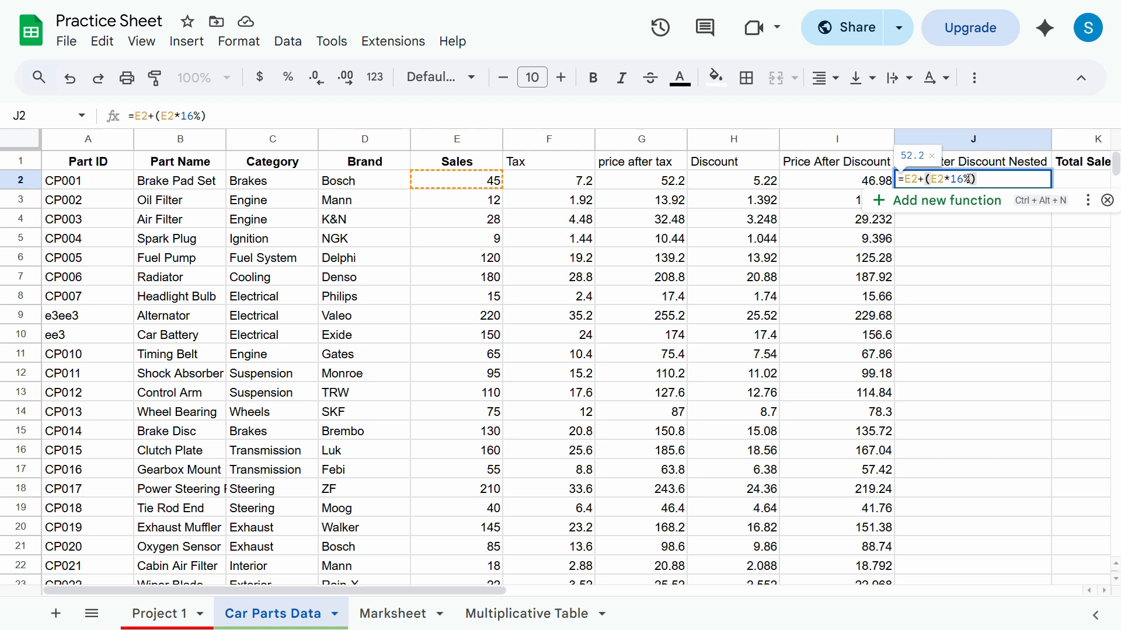
key(Escape)
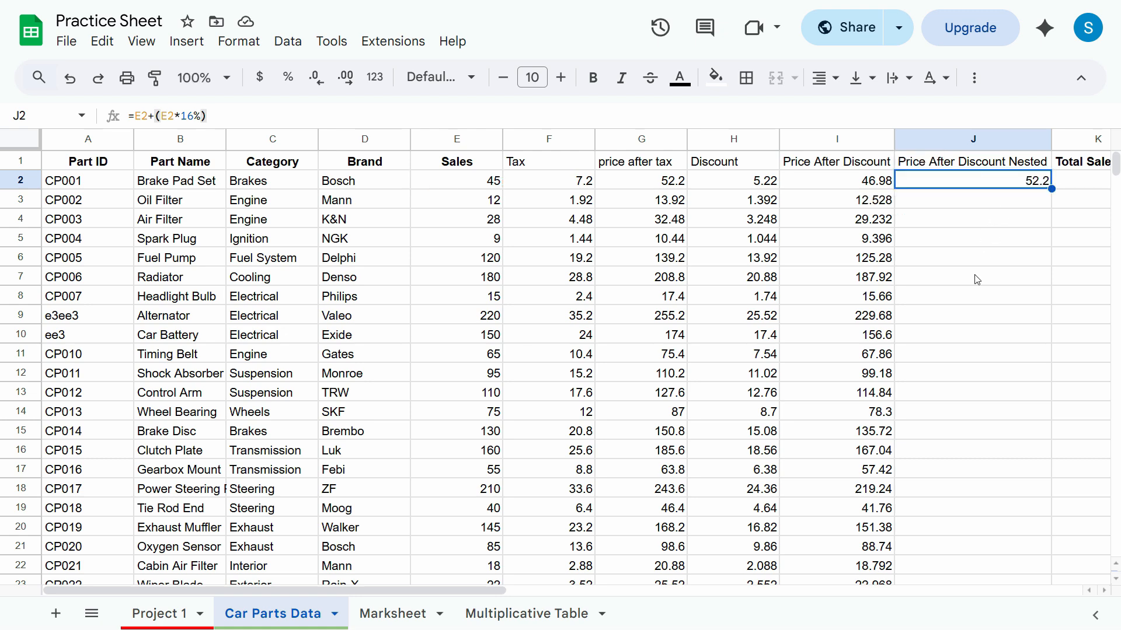
Add the label "Tax Rate" in M1 and enter 16% in N1.
scroll(905, 278, right, 5)
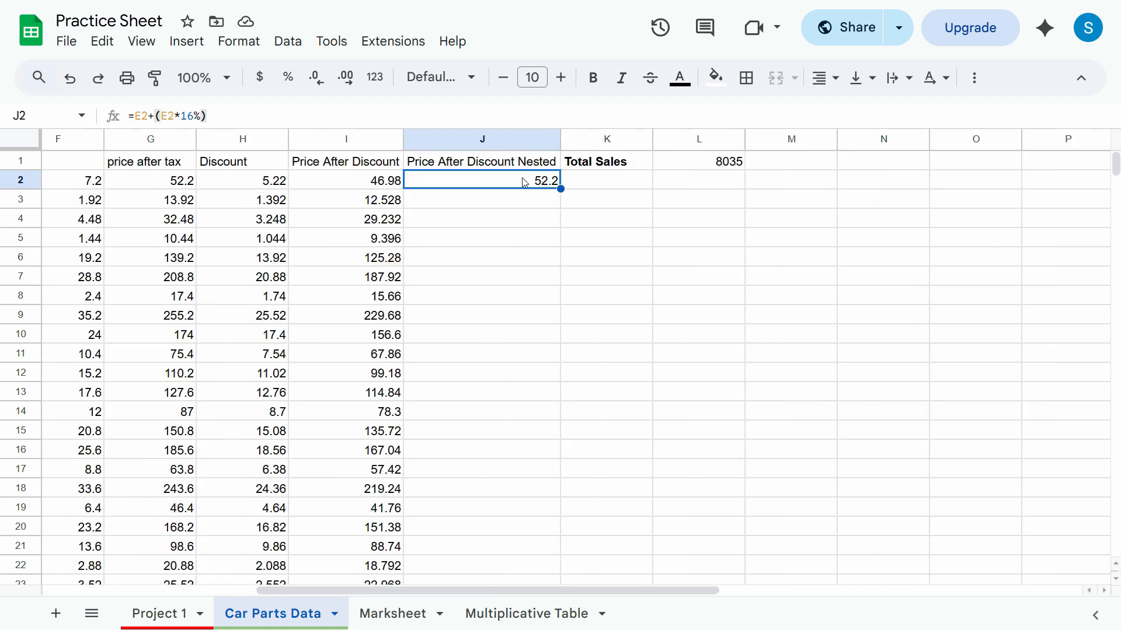
click(846, 161)
click(794, 161)
text(Tax Rate)
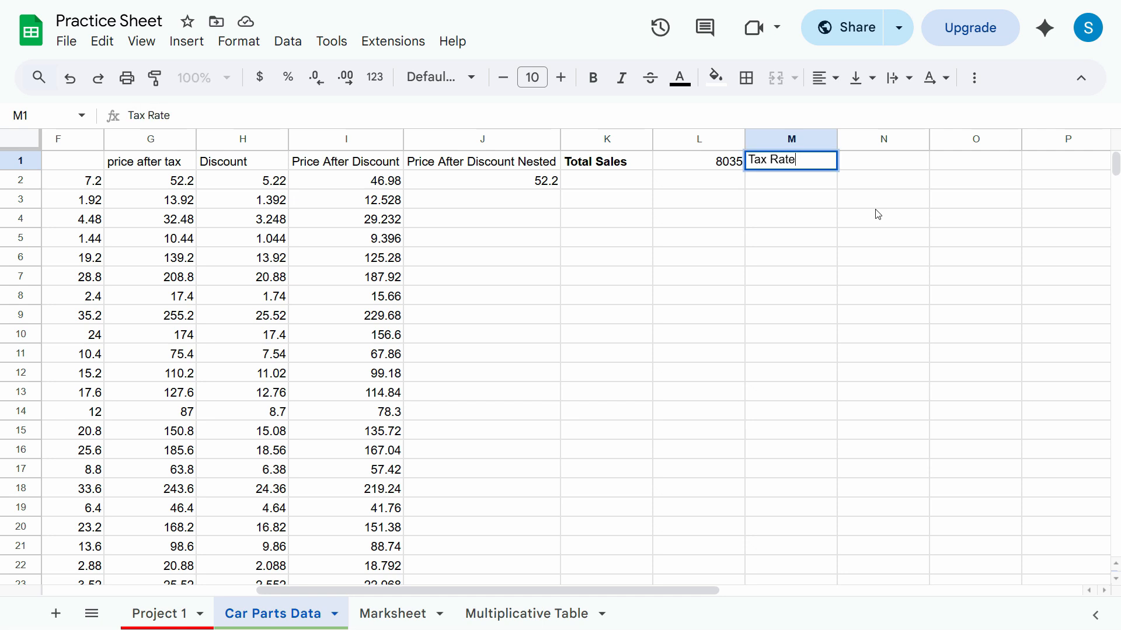
key(Tab)
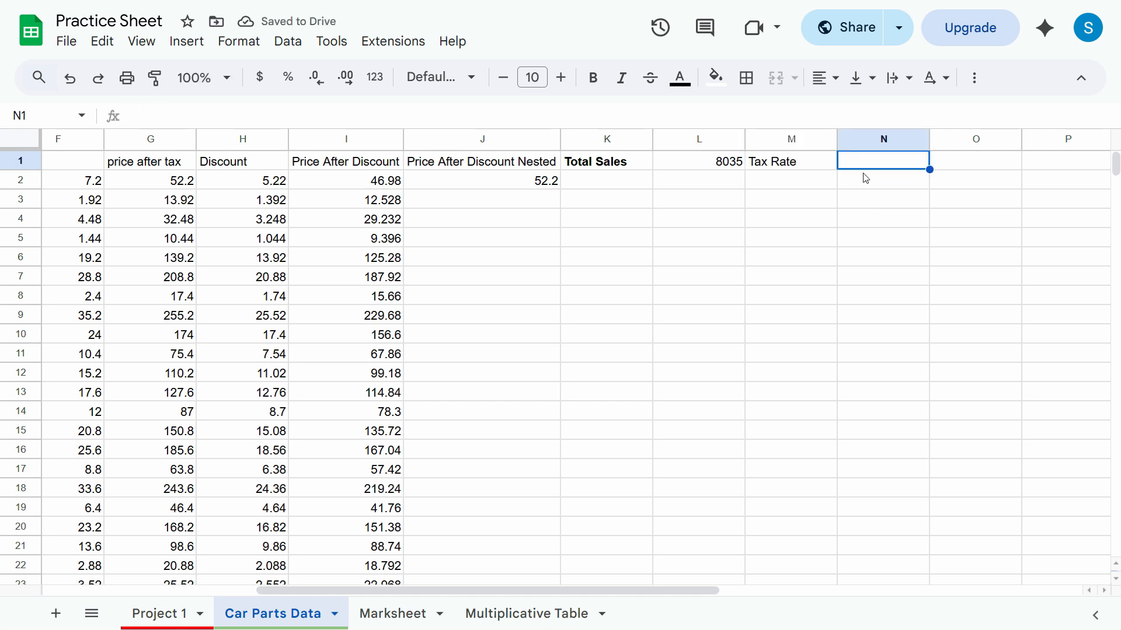
text(16)
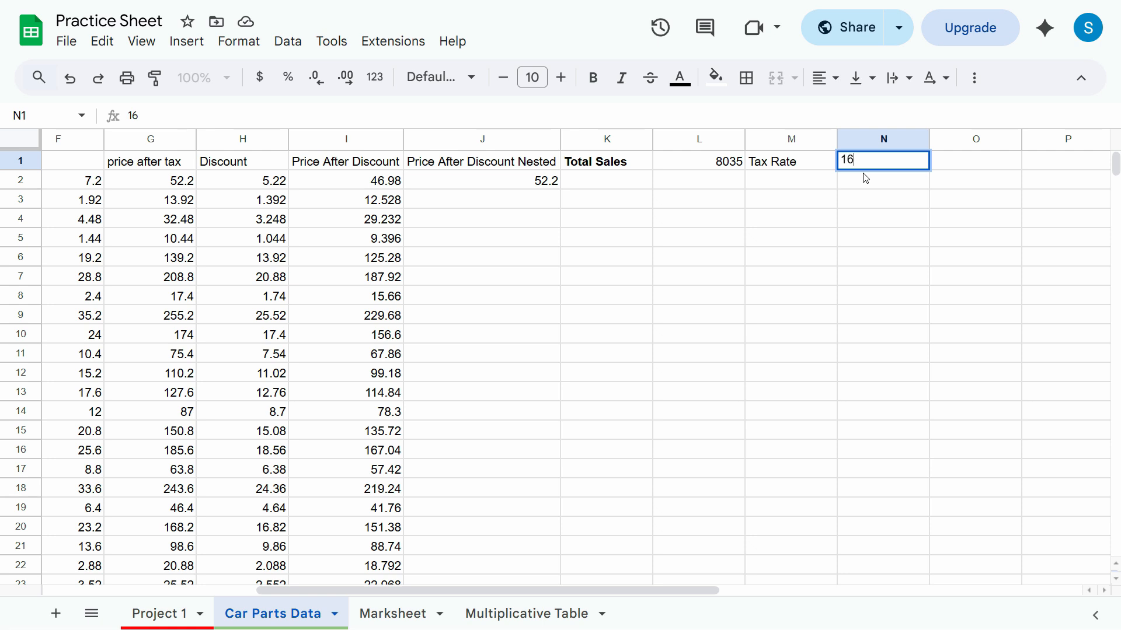
text(%)
key(Return)
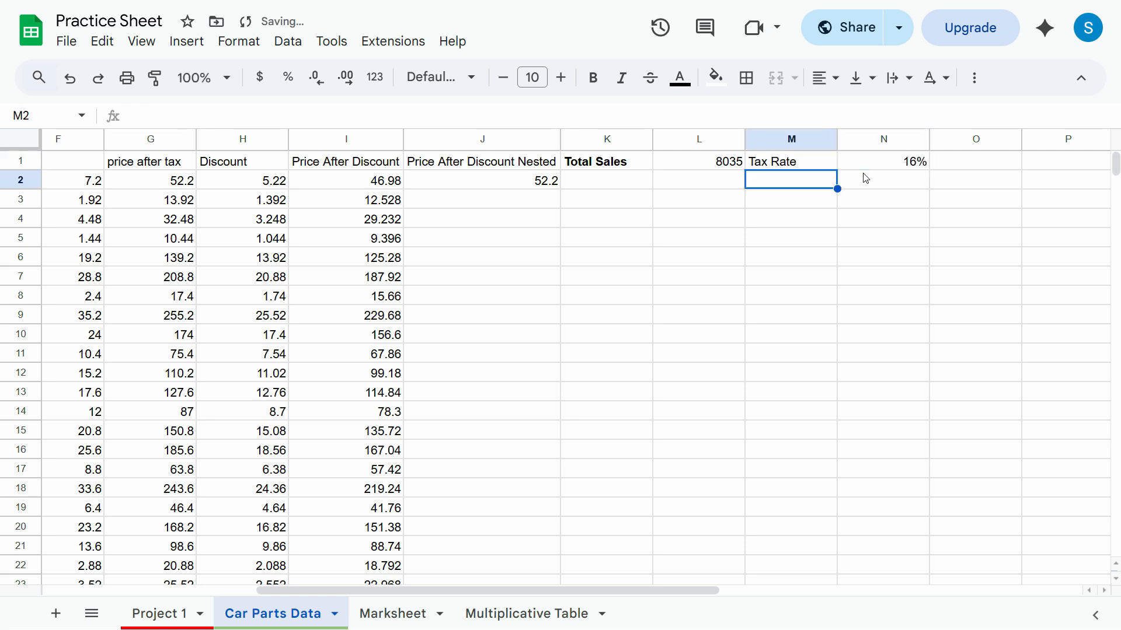
Replace the hard-coded 16% in the J2 formula with a reference to the tax rate cell N1, giving =E2+(E2*N1).
click(907, 166)
click(519, 187)
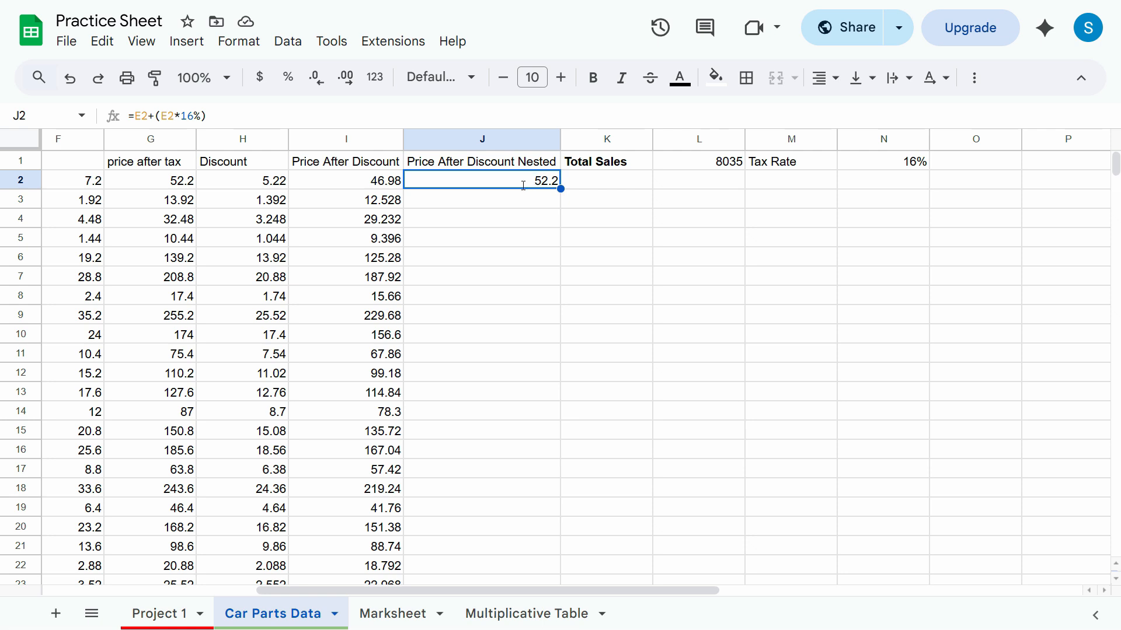
double_click(483, 180)
click(473, 180)
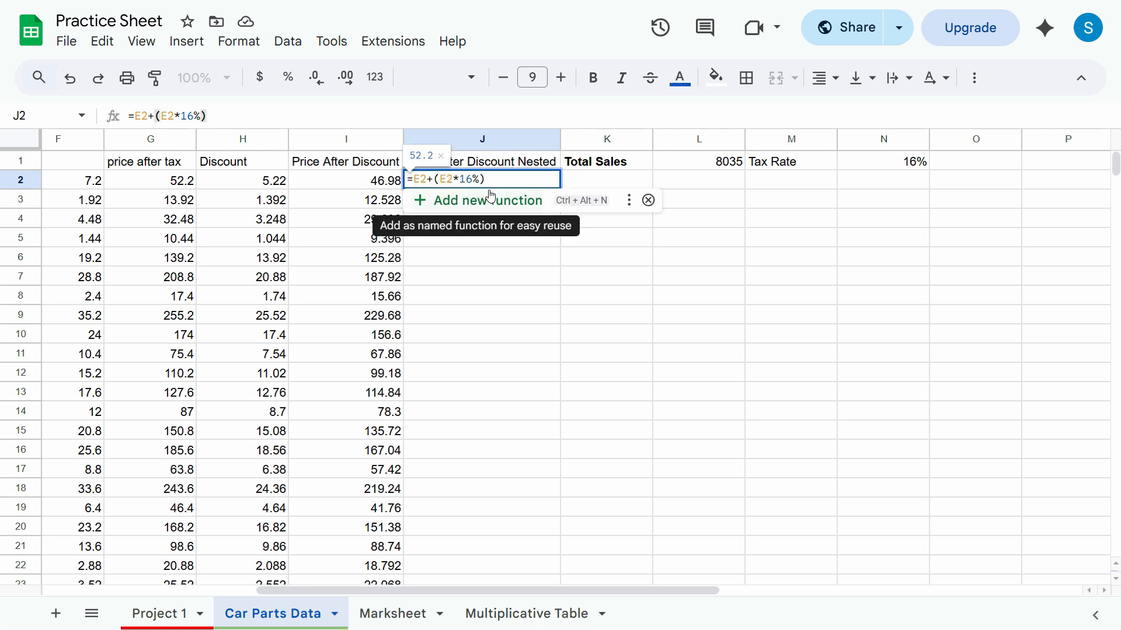
drag(480, 180, 461, 179)
key(BackSpace)
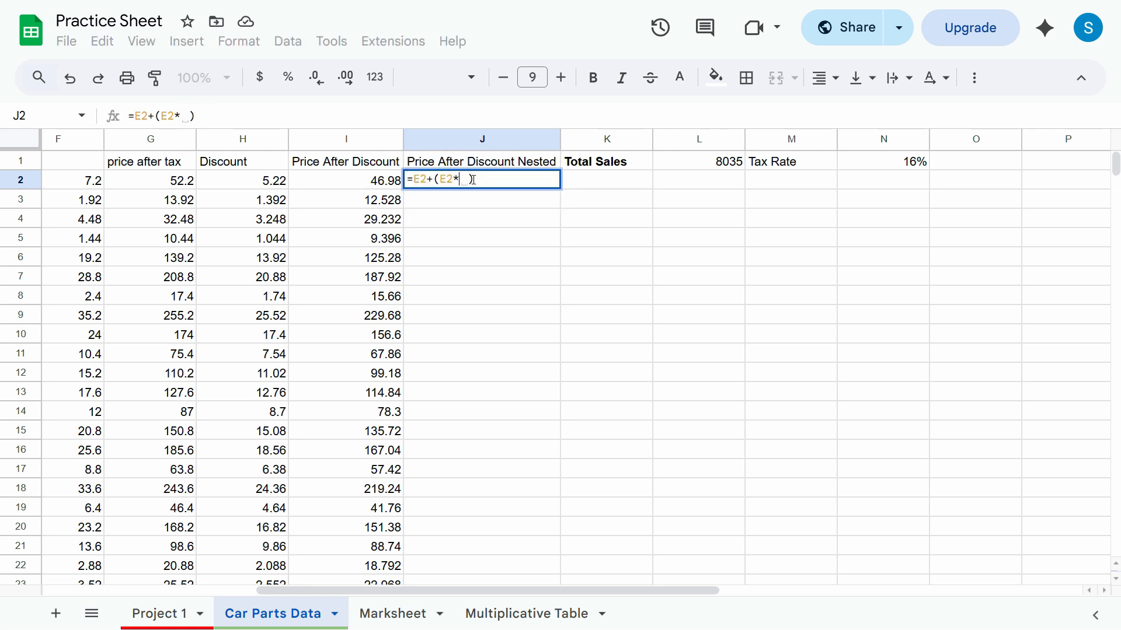
click(893, 167)
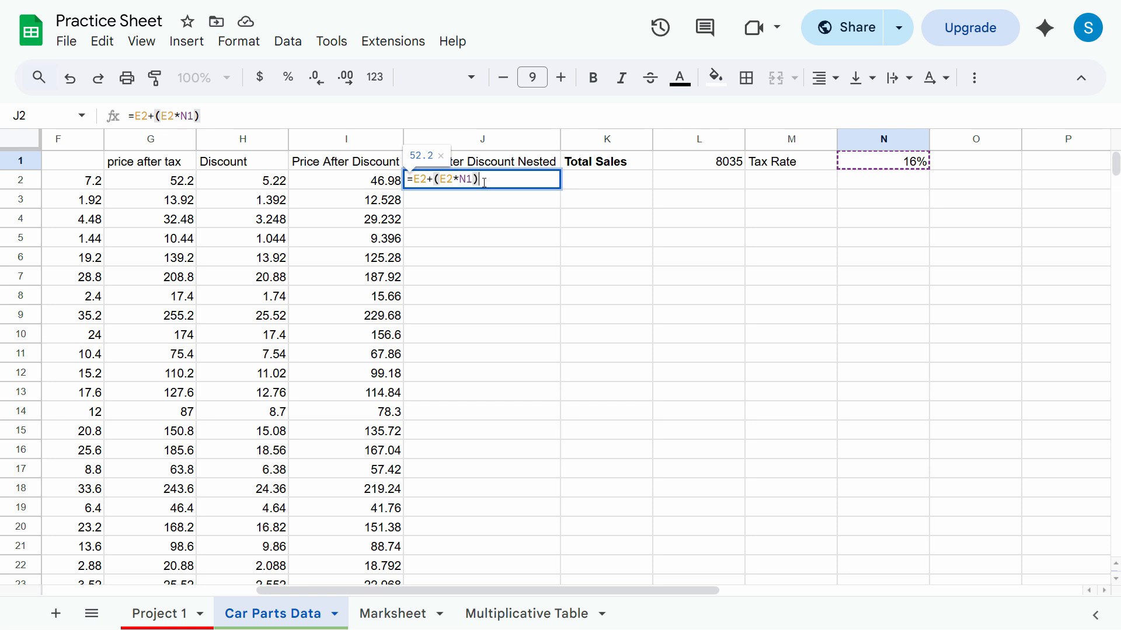
key(Return)
click(498, 184)
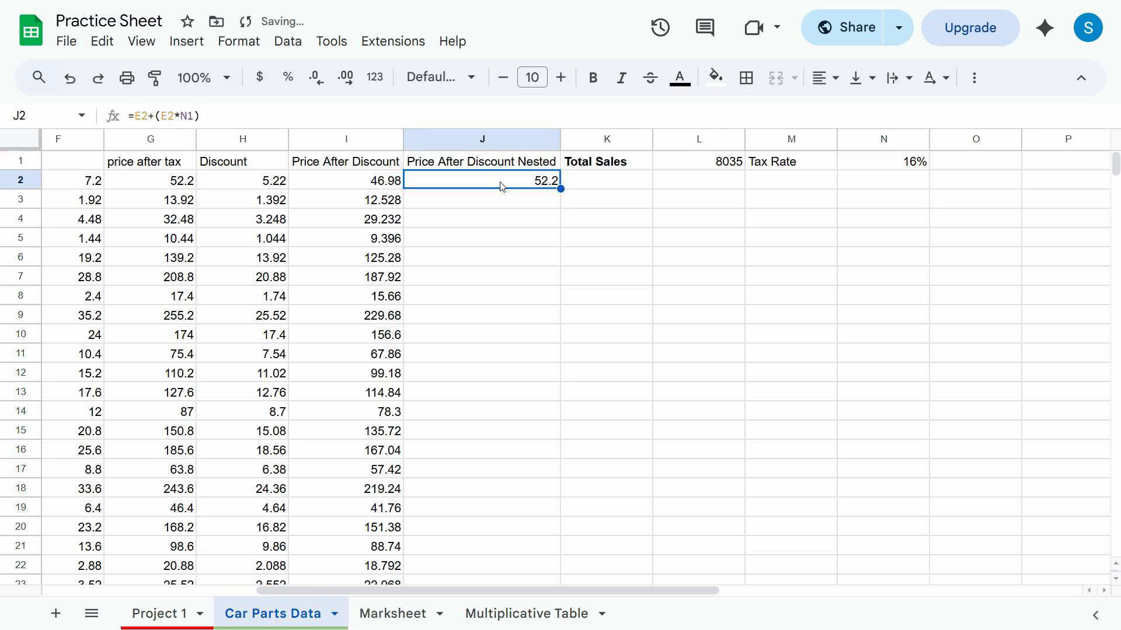
Change the tax rate in N1 to 18% and check the recalculated price in J2.
click(874, 167)
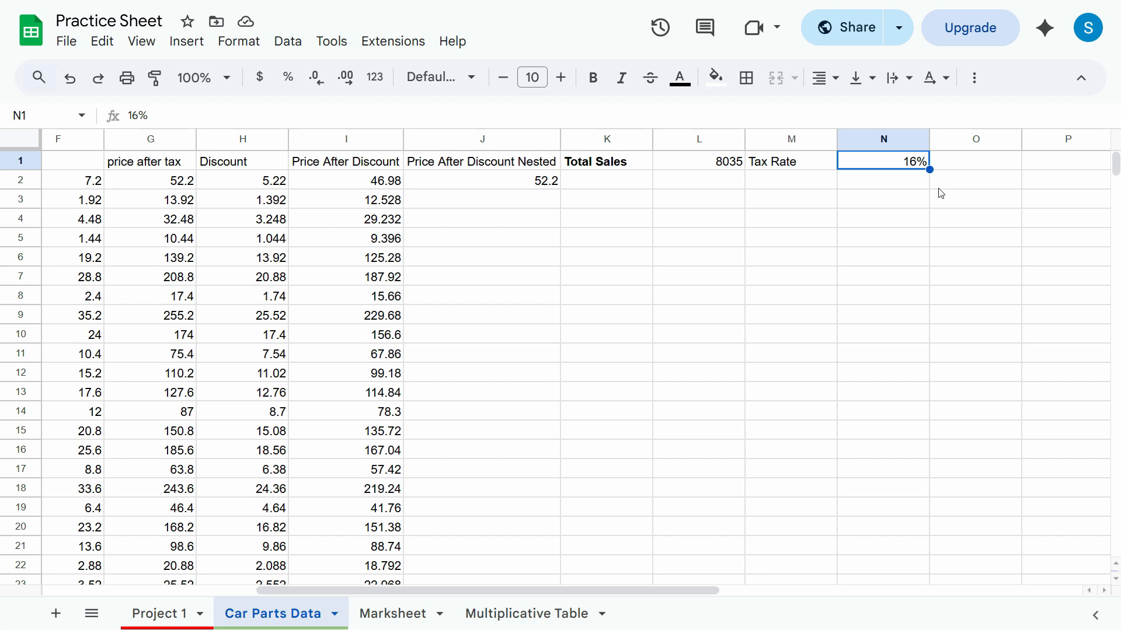
text(18)
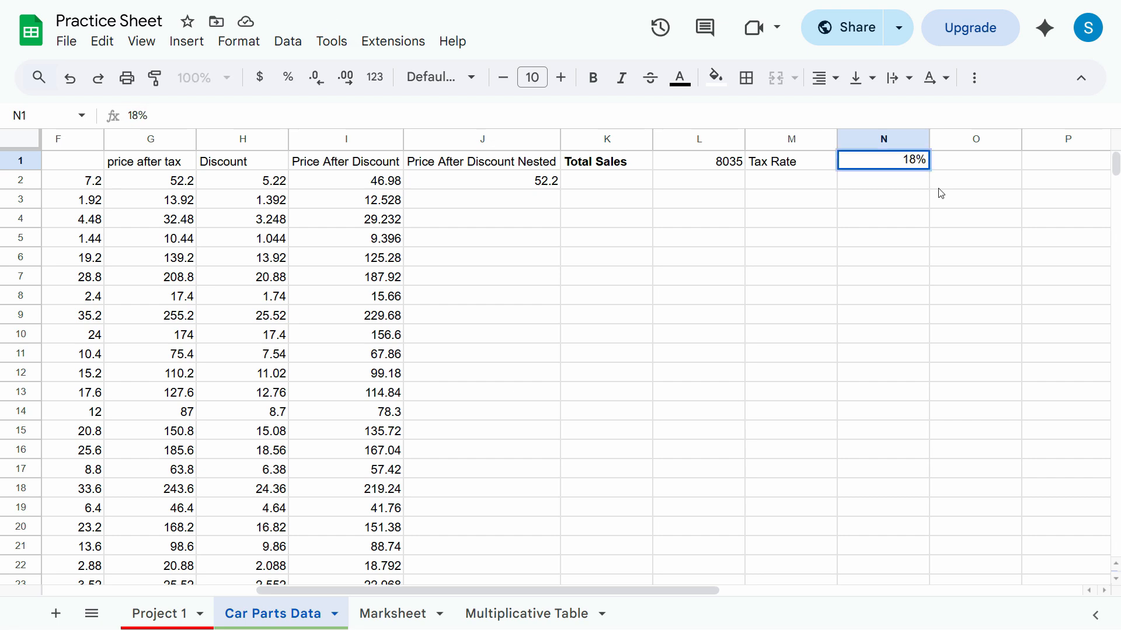
key(Return)
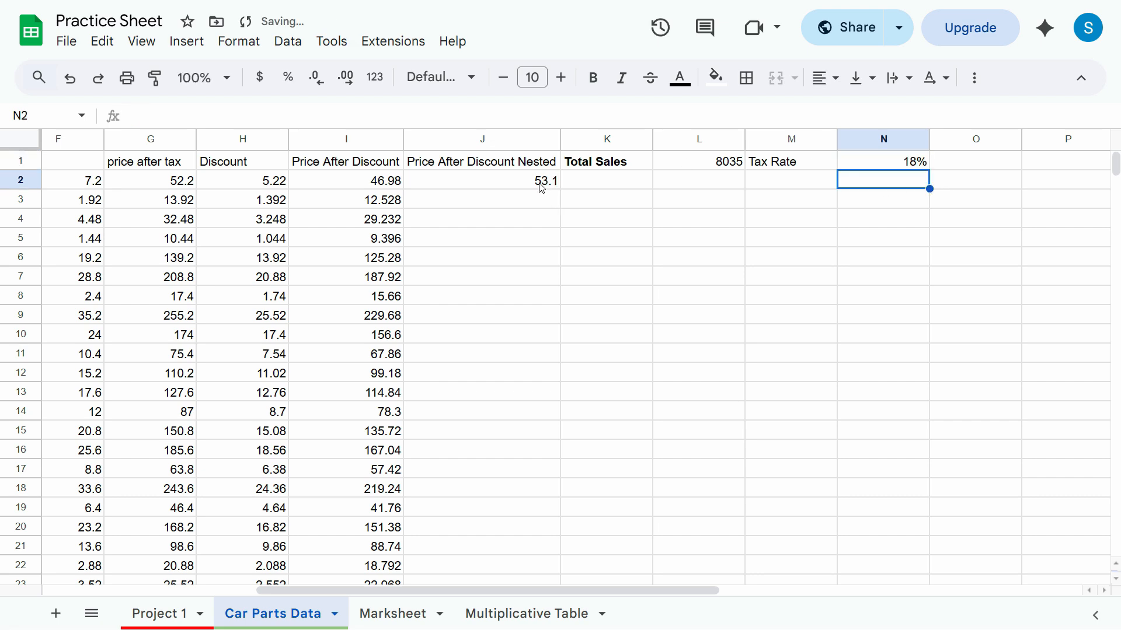
click(541, 185)
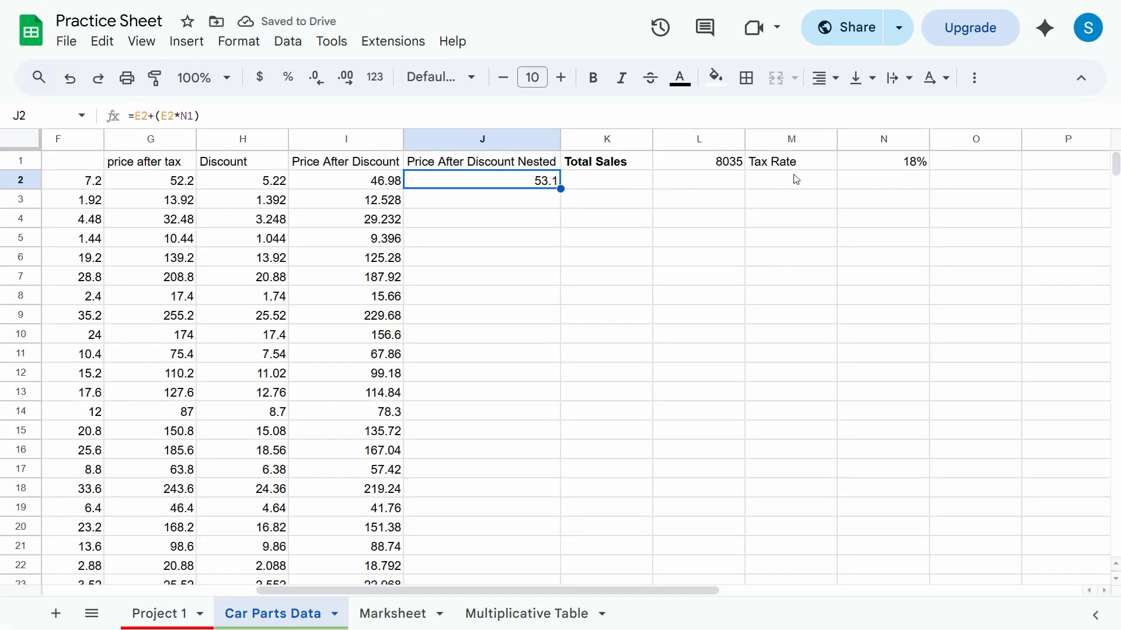
Set the tax rate in N1 to 2%.
click(897, 162)
text(2)
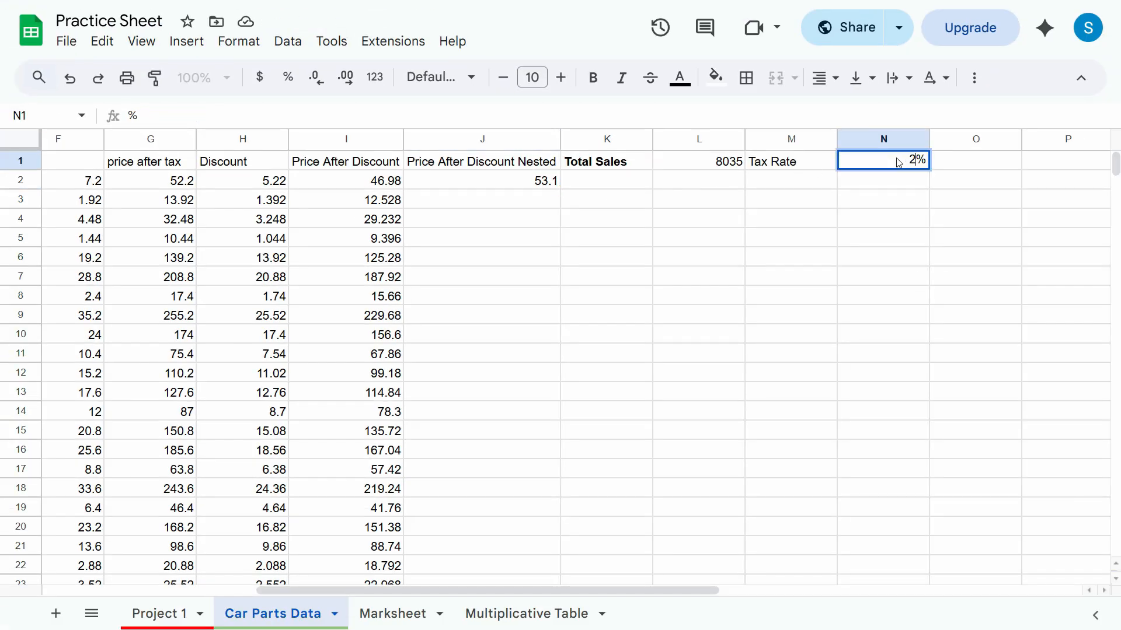
key(Return)
Try a tax rate of 20% in N1 and undo that change.
click(899, 163)
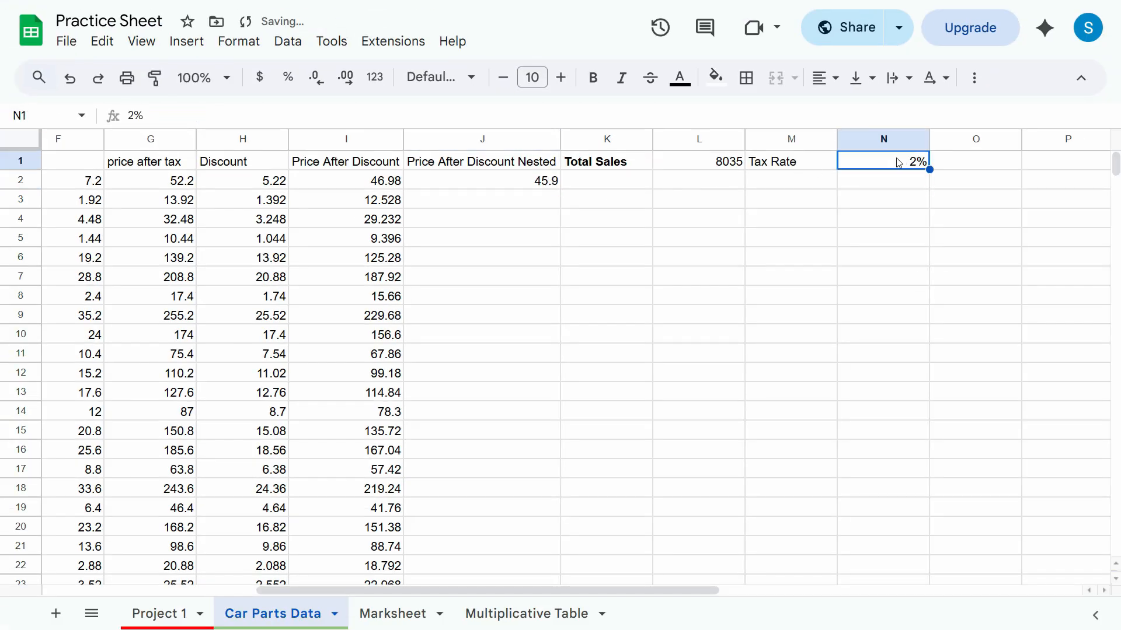
text(20)
key(Return)
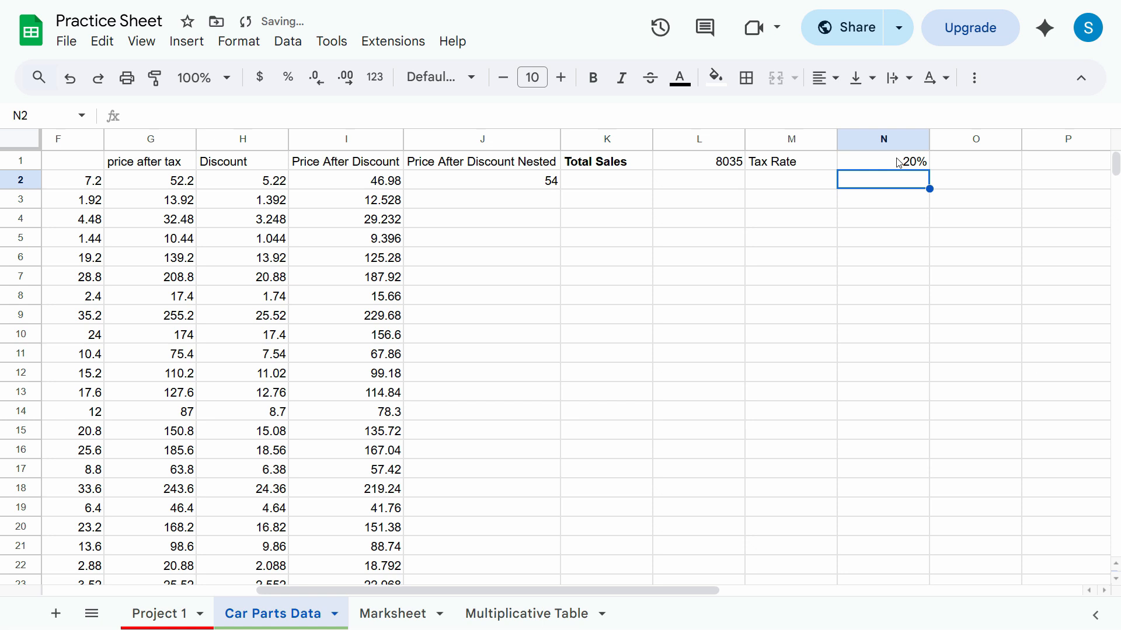
click(898, 163)
key(ctrl+z)
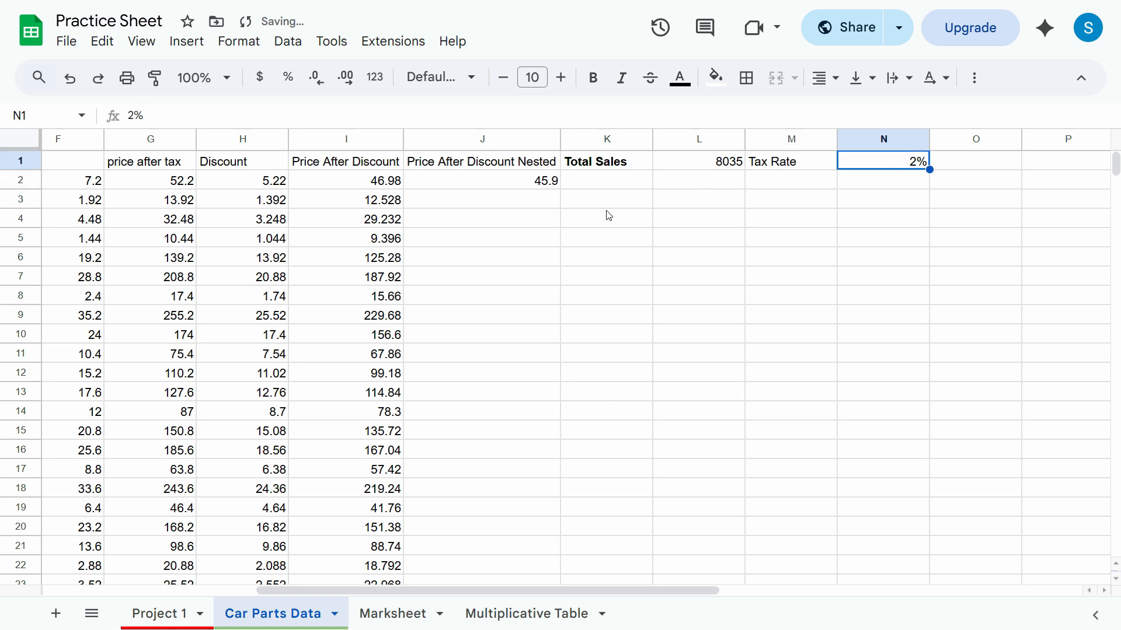
Review the price after tax formula in G2 and the Discount formula in H2.
click(548, 185)
click(162, 182)
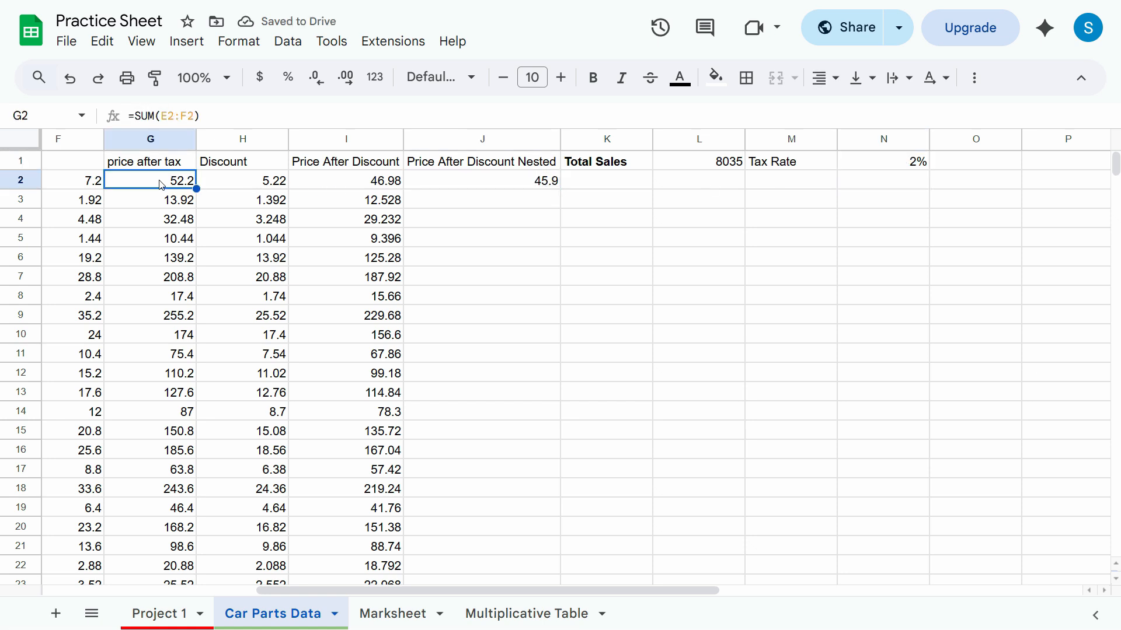
key(Right)
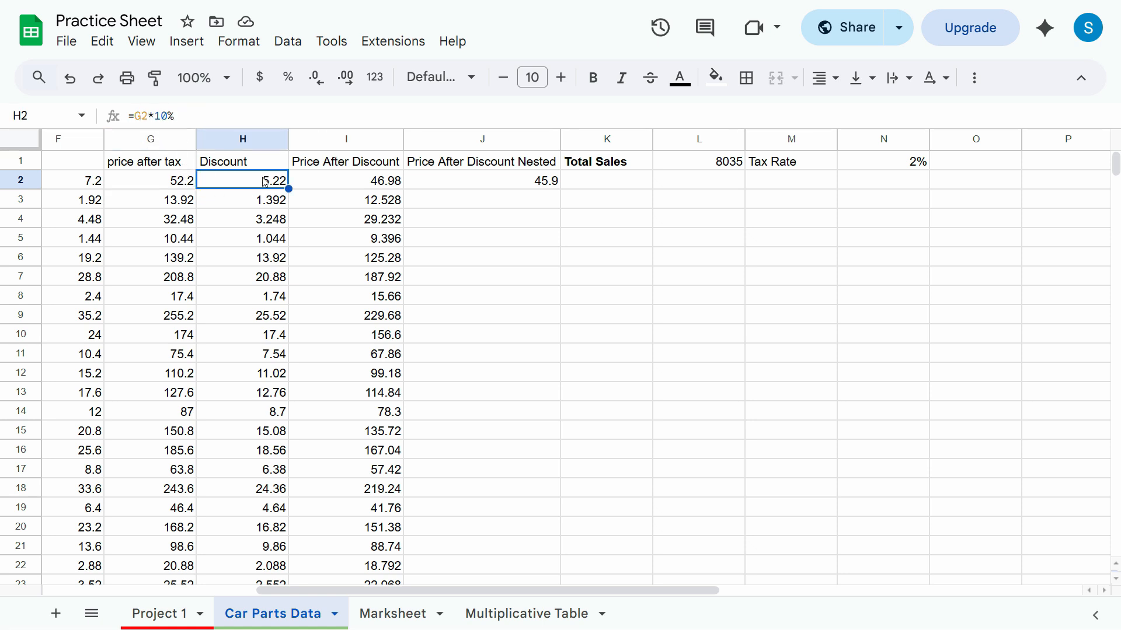
key(Return)
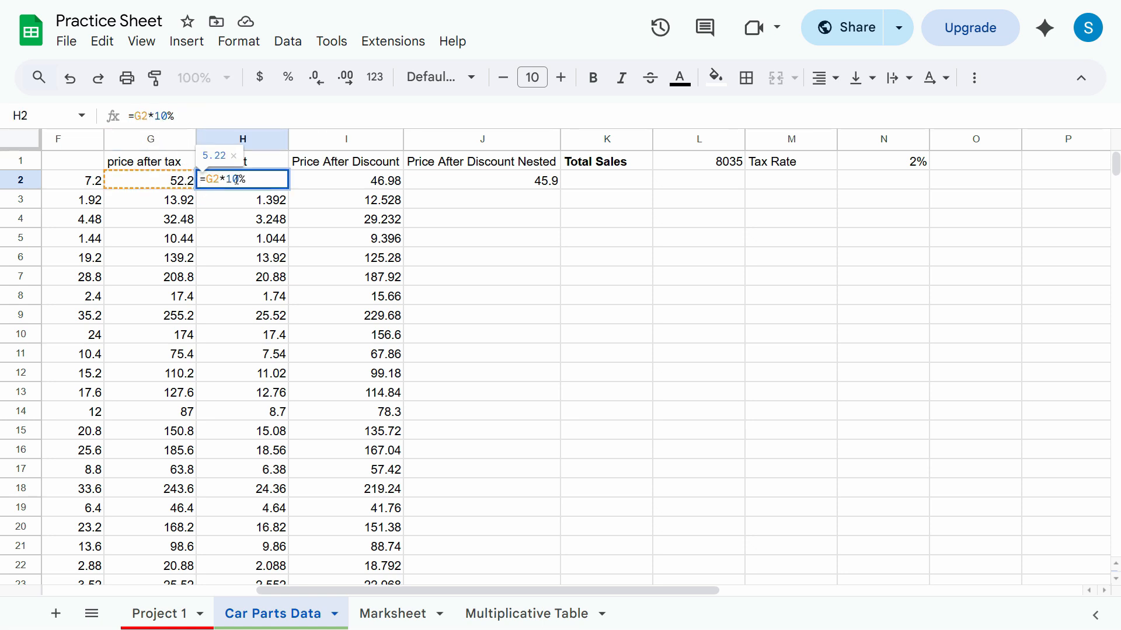
Wrap the whole J2 expression in outer parentheses so the formula reads =(E2+(E2*N1)).
click(539, 182)
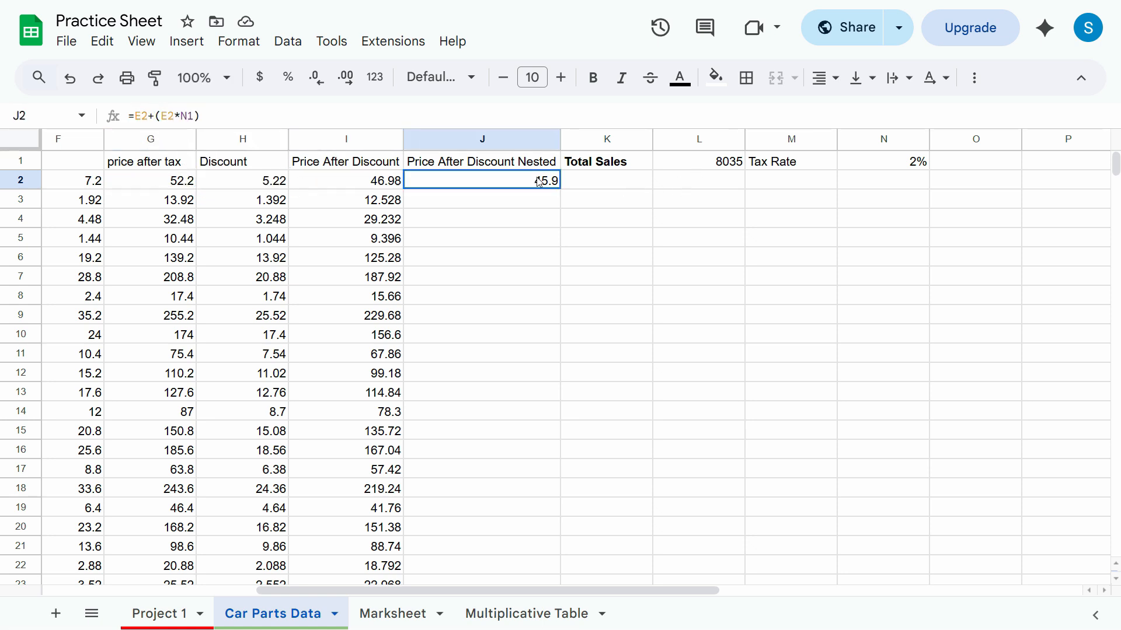
double_click(484, 183)
key(Tab)
double_click(482, 184)
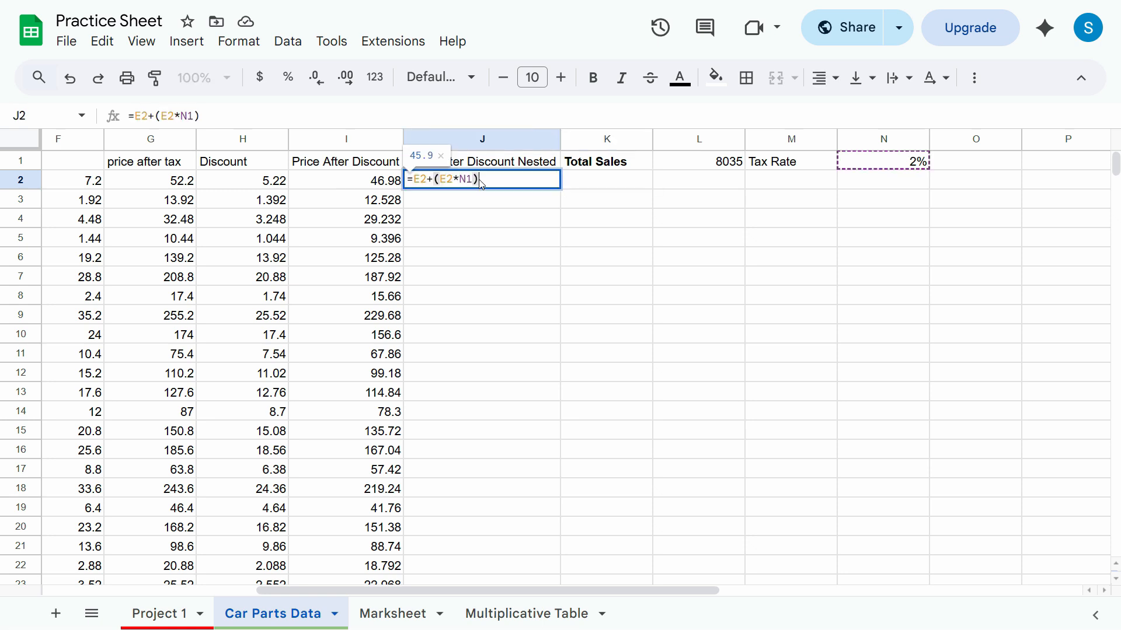
click(414, 182)
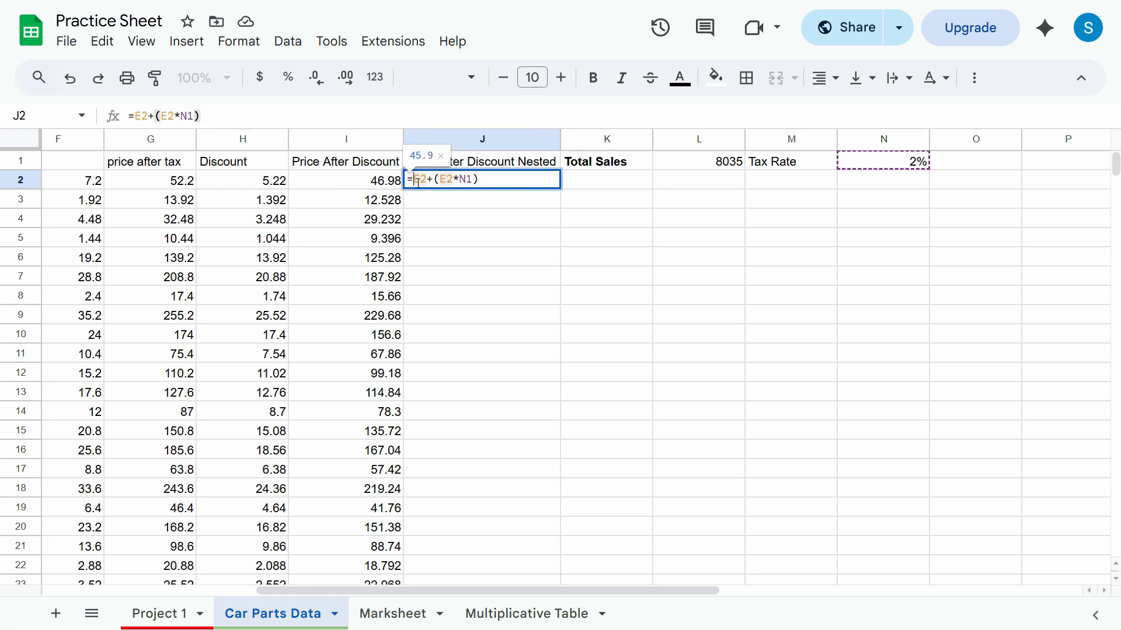
text(()
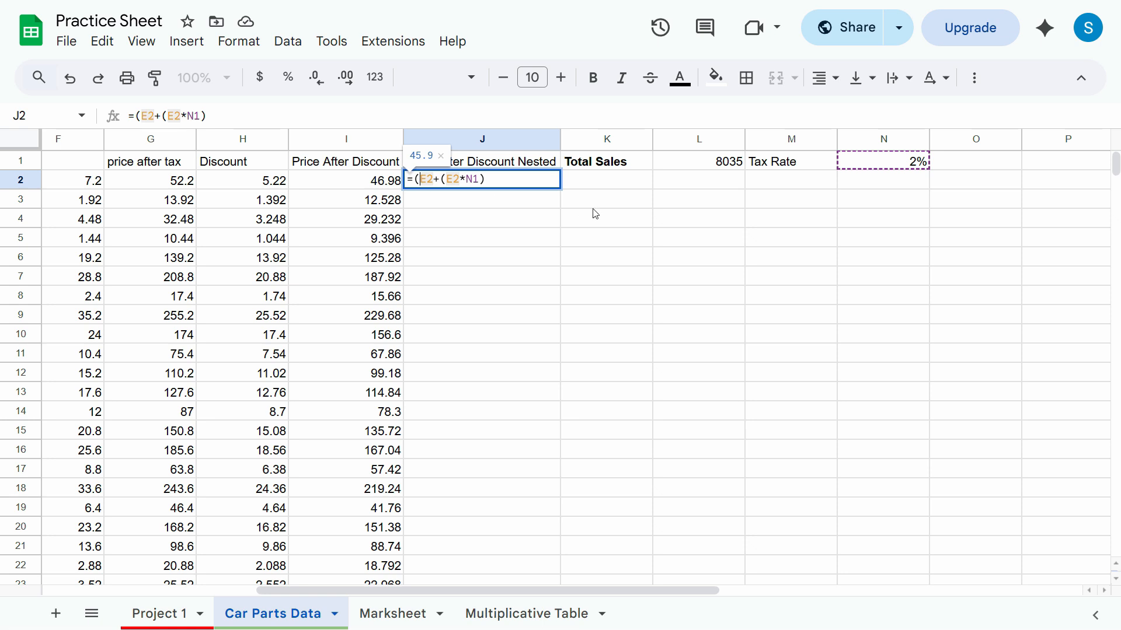
click(493, 174)
text())
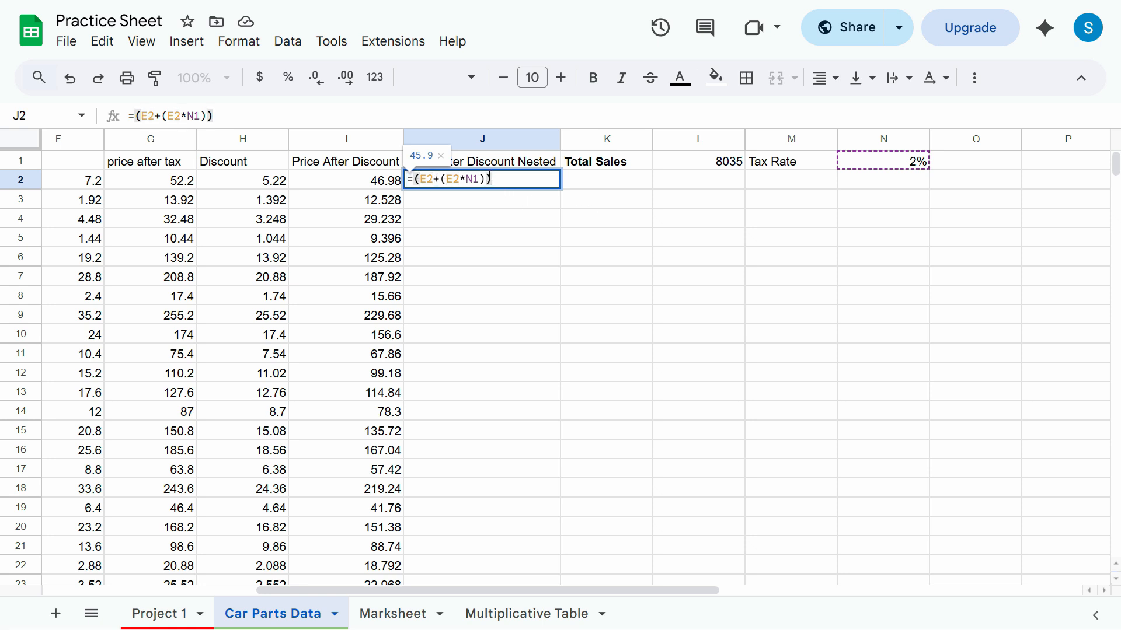
drag(491, 179, 419, 178)
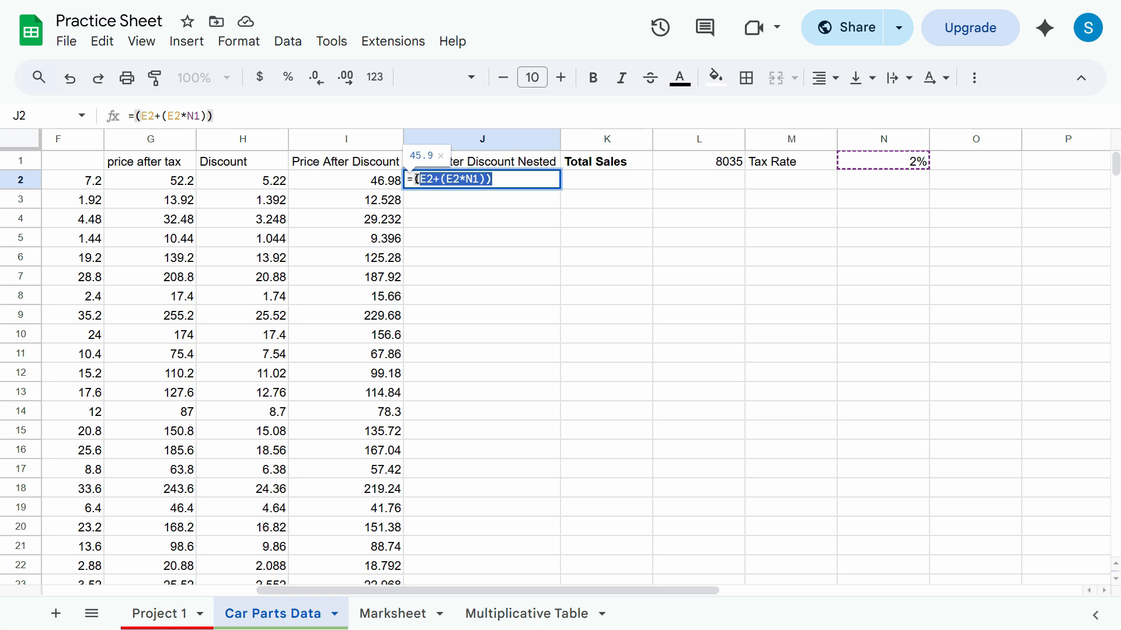
Try appending *10%+ to the bracketed expression in J2 and delete that addition.
click(506, 181)
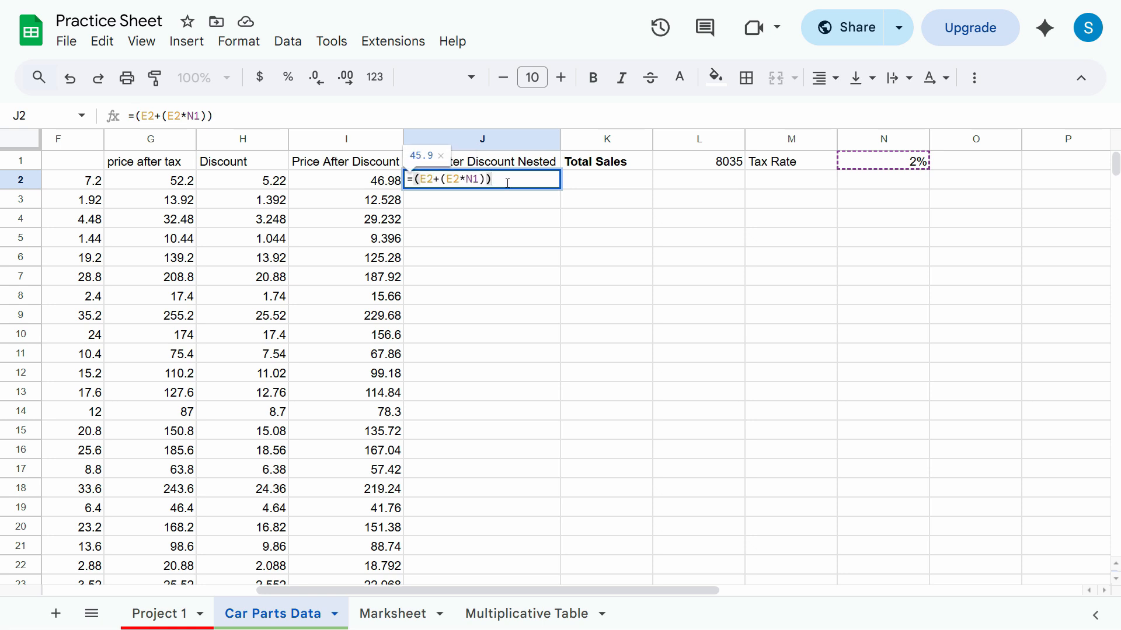
text(*10)
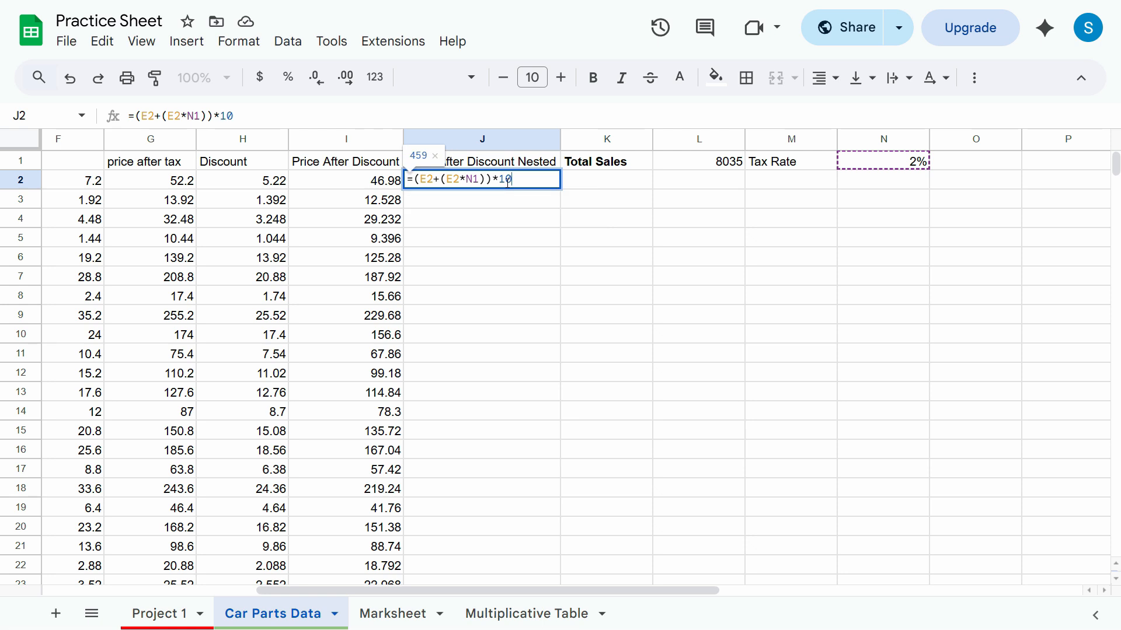
text(%)
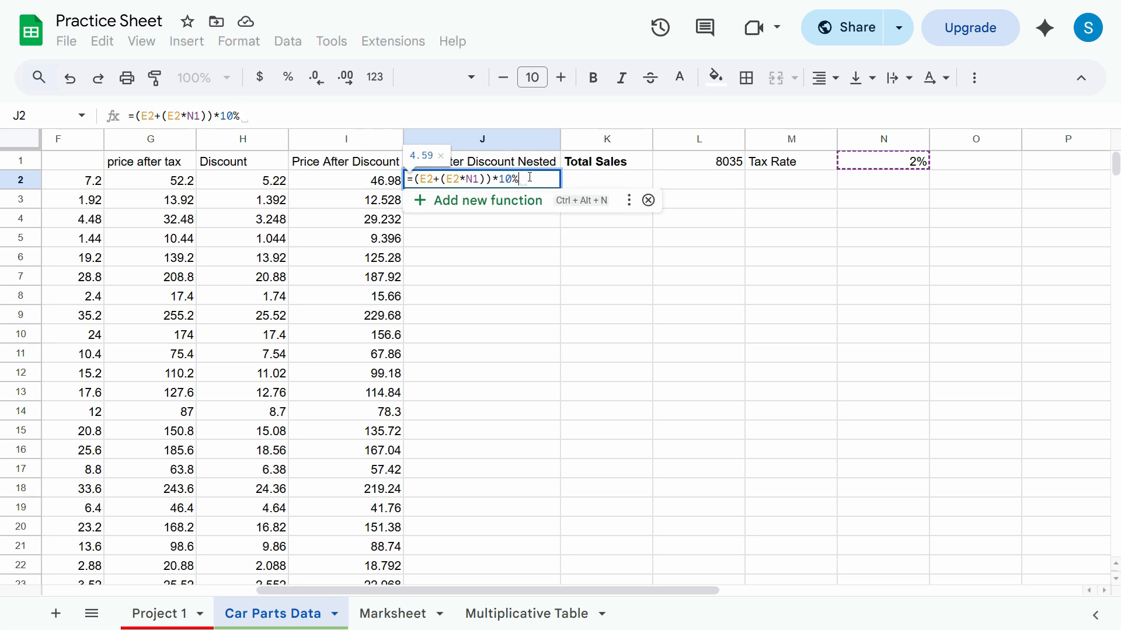
text(+)
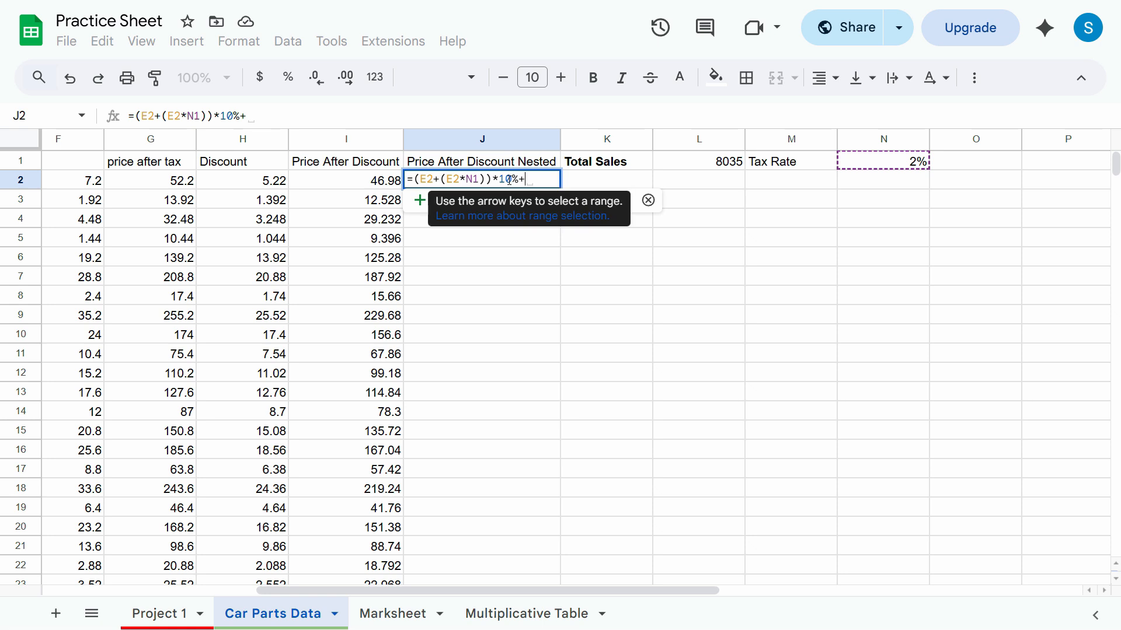
drag(488, 180, 423, 182)
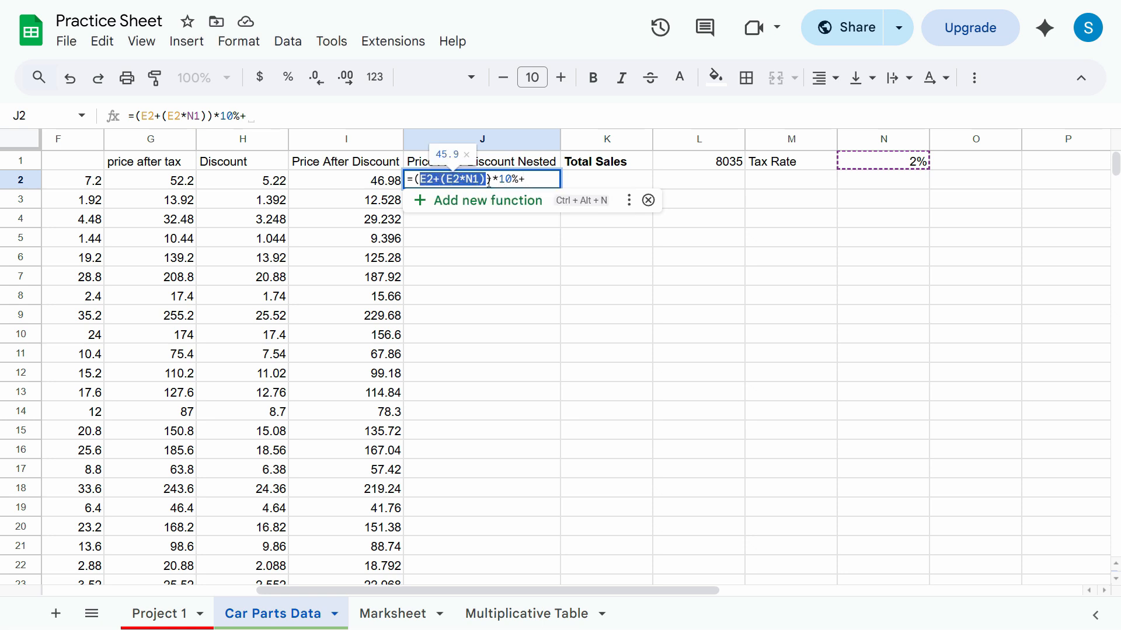
drag(494, 180, 414, 180)
drag(526, 179, 492, 180)
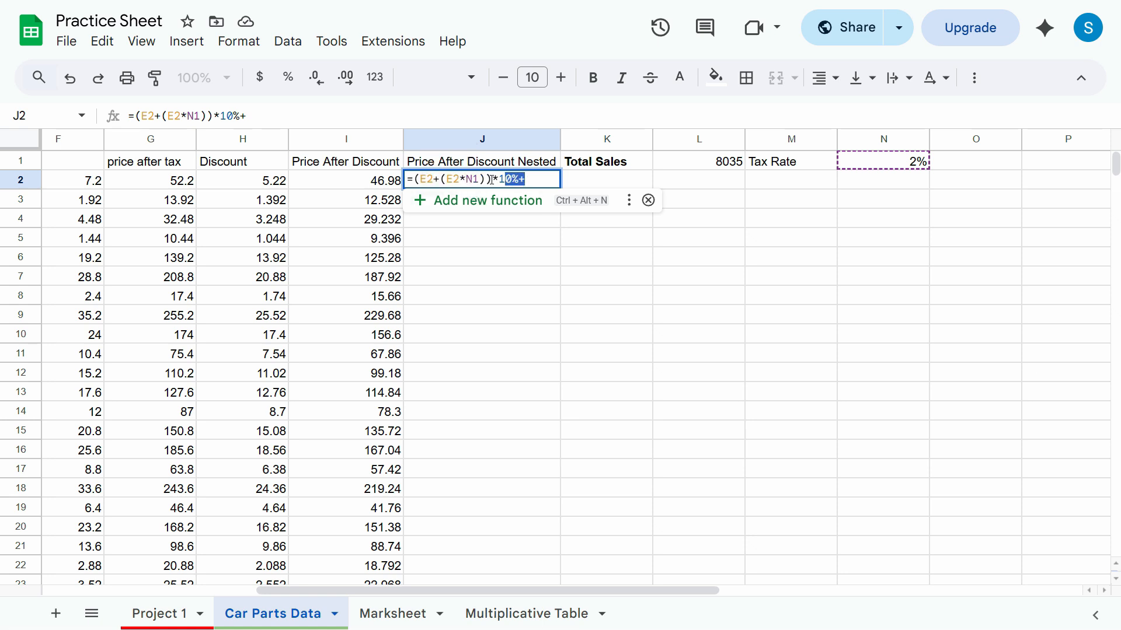
click(530, 183)
drag(521, 178, 494, 179)
key(BackSpace)
Copy the bracketed expression (E2+(E2*N1)) from the J2 formula and leave the formula without a trailing operator.
text(+)
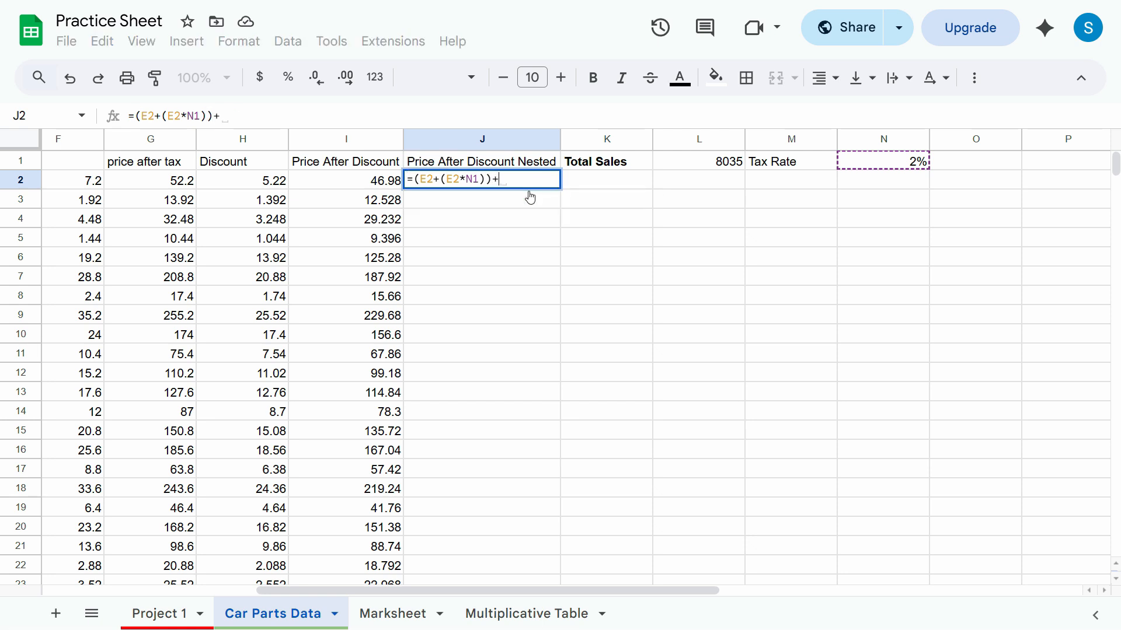
drag(494, 178, 417, 179)
key(ctrl+c)
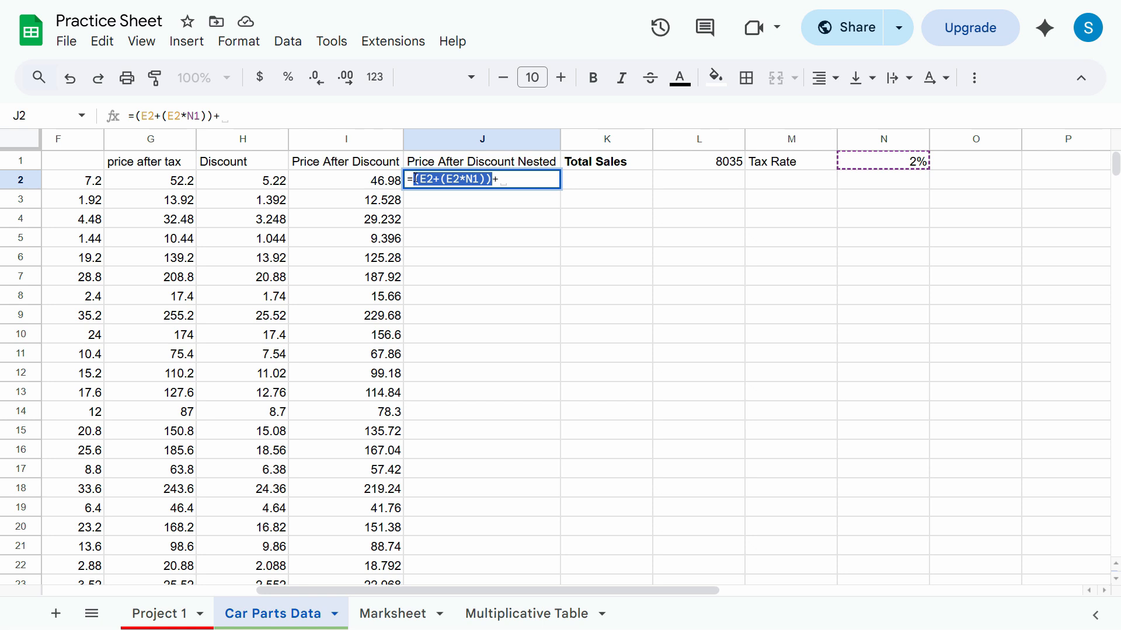
text(c+)
key(ctrl+z)
click(493, 179)
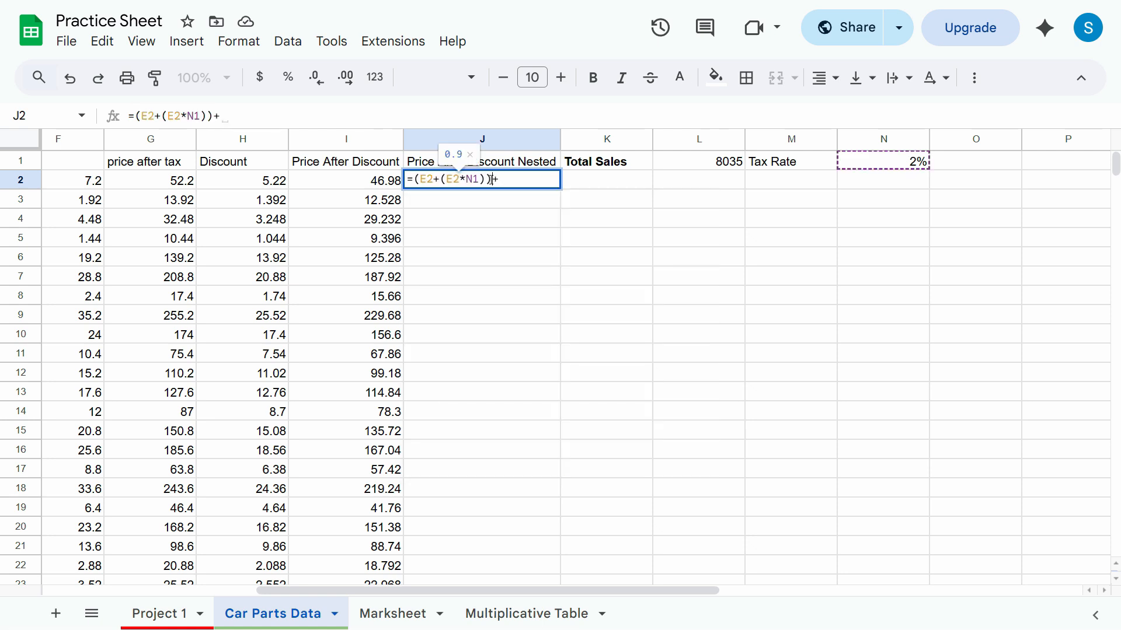
drag(492, 179, 418, 179)
click(530, 179)
key(BackSpace)
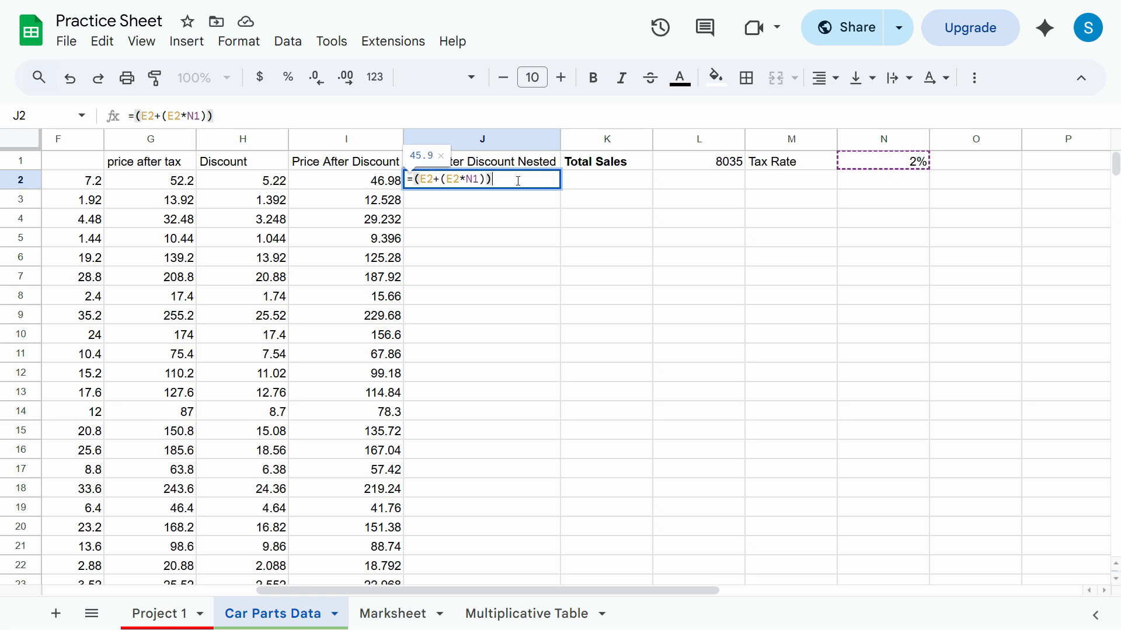
Subtract 10% of the copied expression in J2 so the formula reads =(E2+(E2*N1))-(E2+(E2*N1))*10%.
text(-)
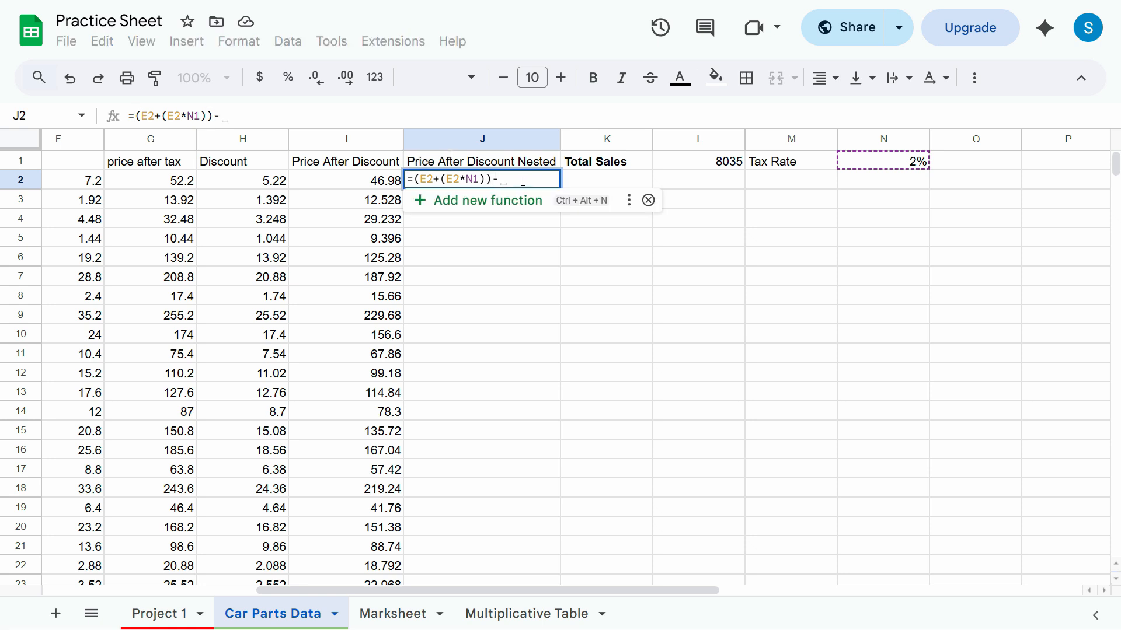
key(ctrl+v)
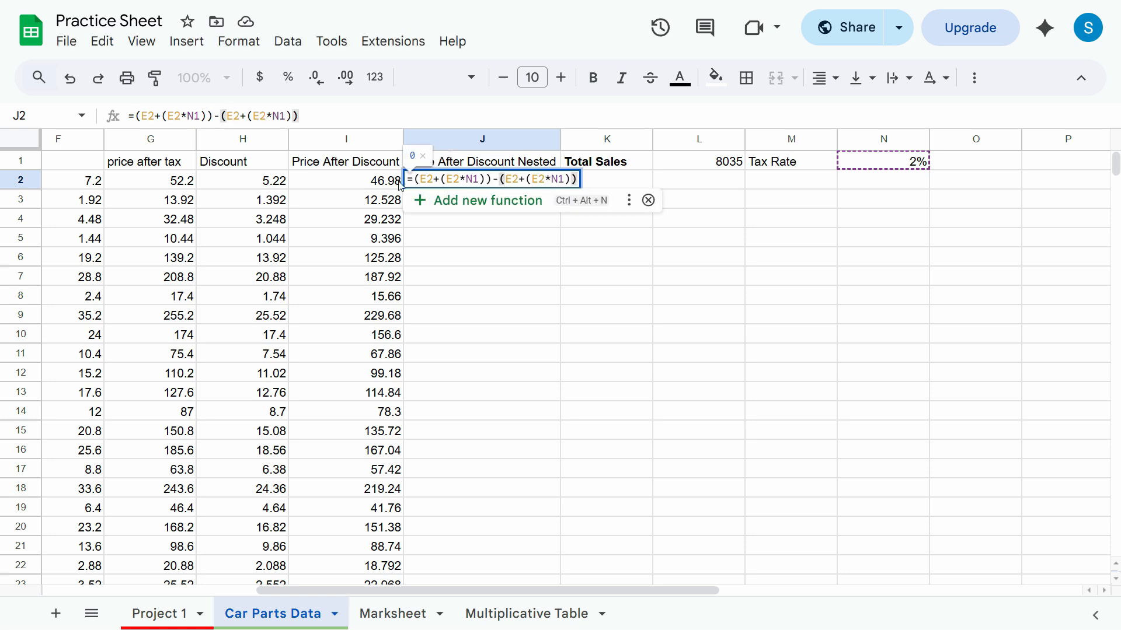
text(*)
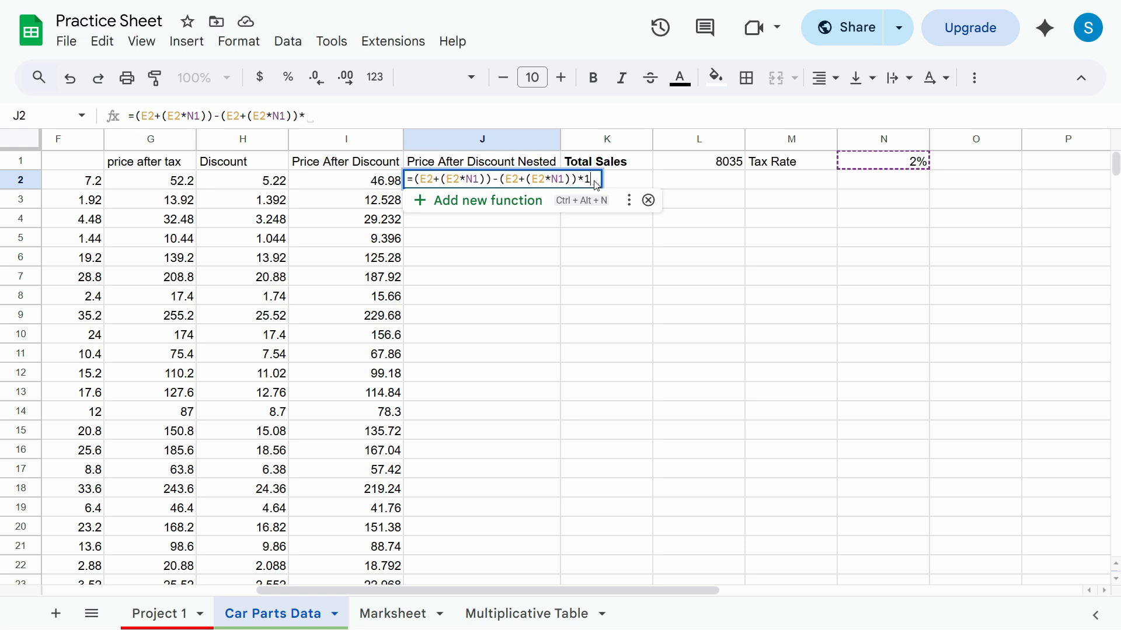
text(10%)
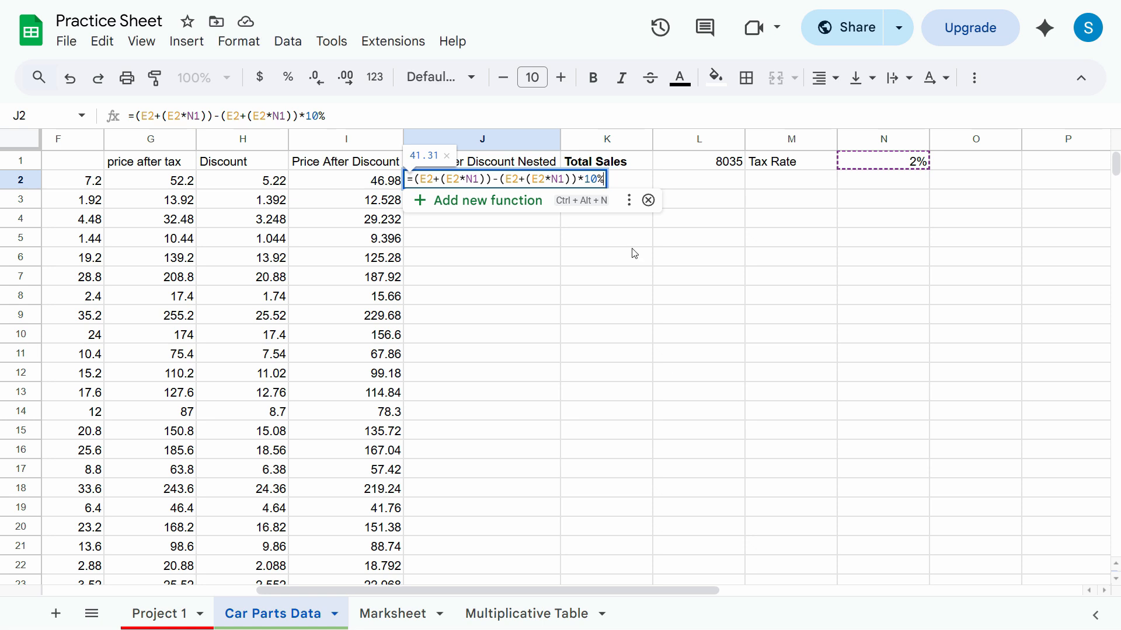
key(Tab)
Compare the Price After Discount in I2 with the nested formula's result in J2.
click(411, 185)
click(395, 182)
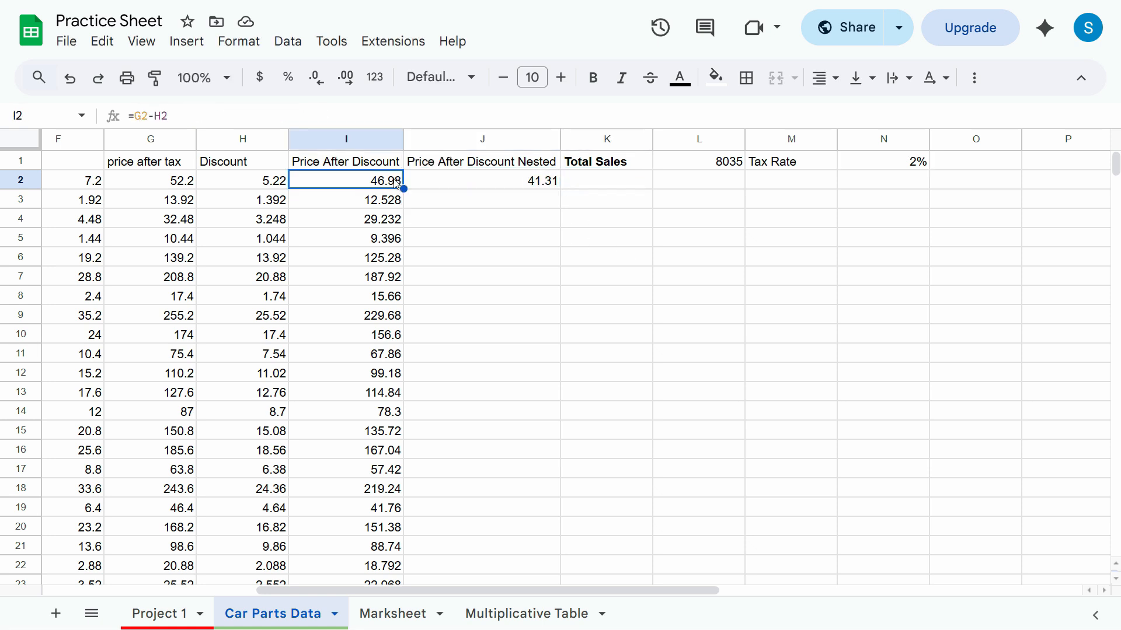
click(361, 168)
click(362, 176)
click(363, 167)
click(365, 178)
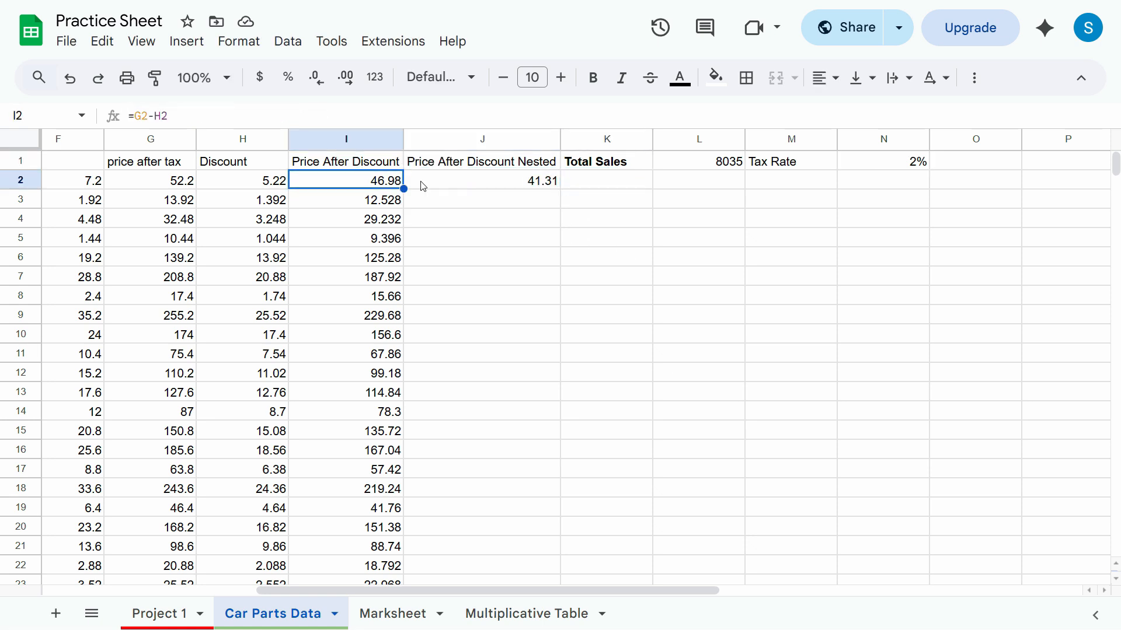
click(503, 184)
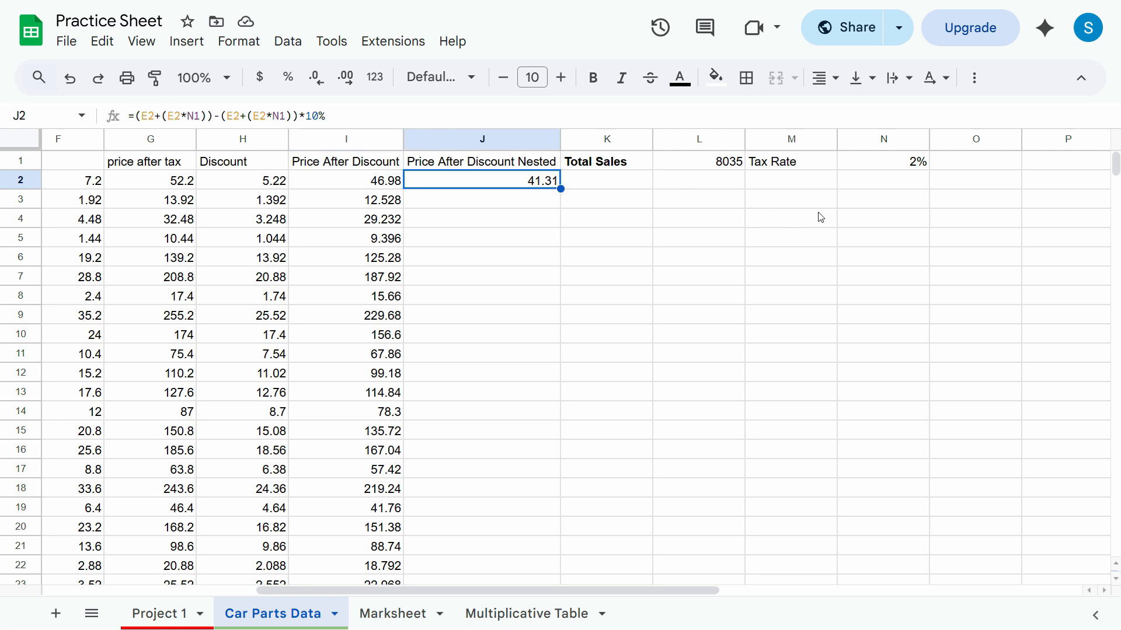
Set the Tax Rate in N1 to 16%.
click(904, 165)
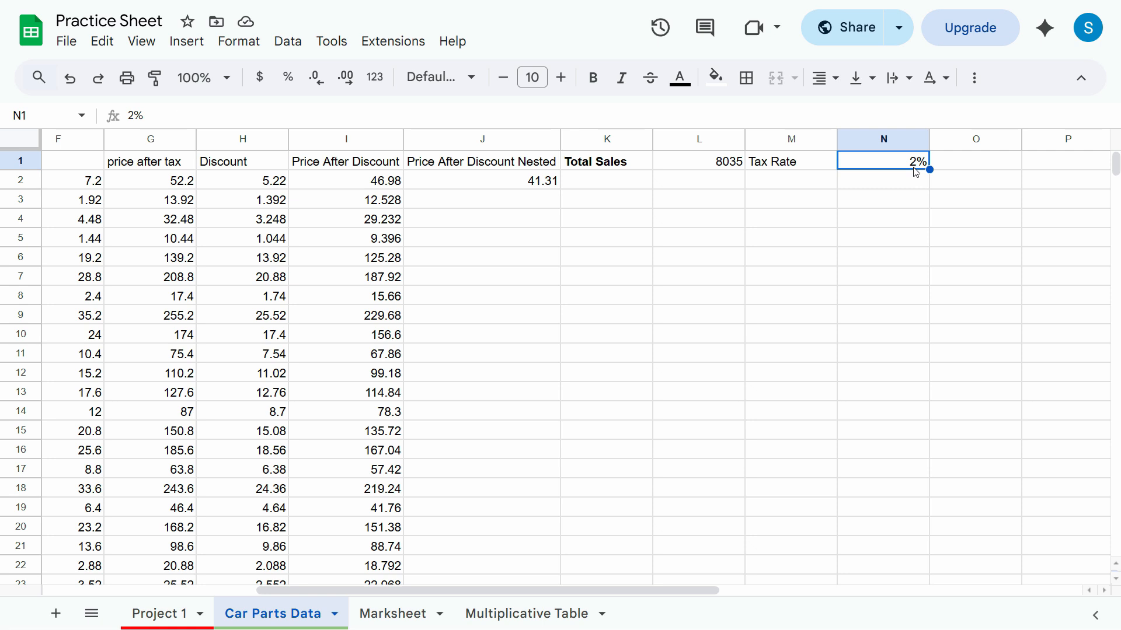
text(16)
key(Return)
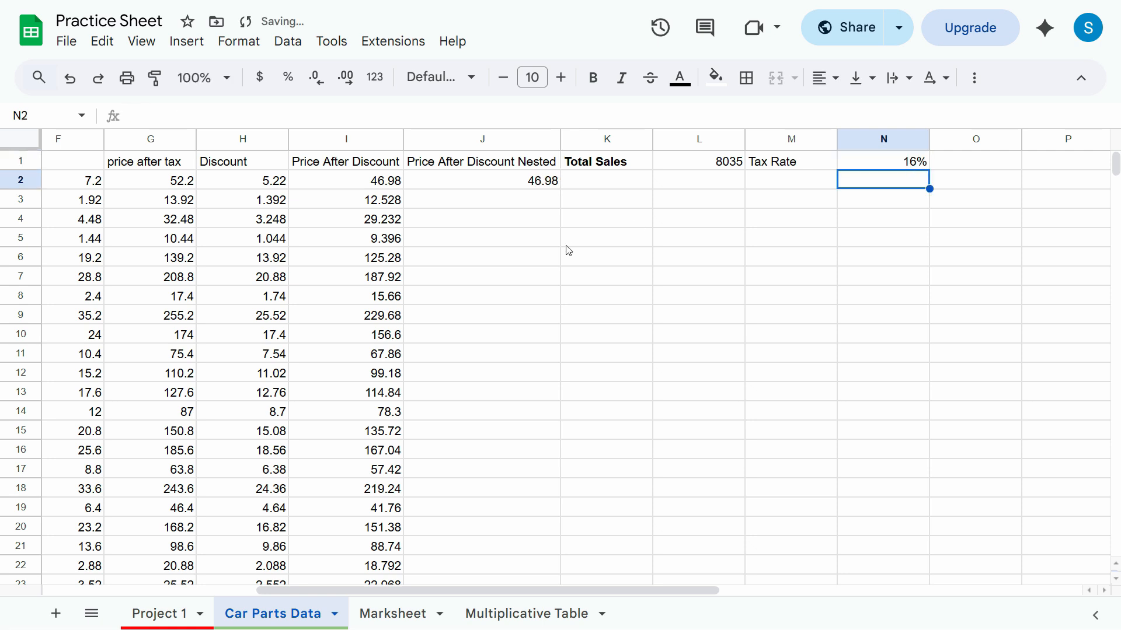
Check J2 against the Price After Discount in I2 and review the cell references in J2's nested formula.
click(537, 190)
click(396, 191)
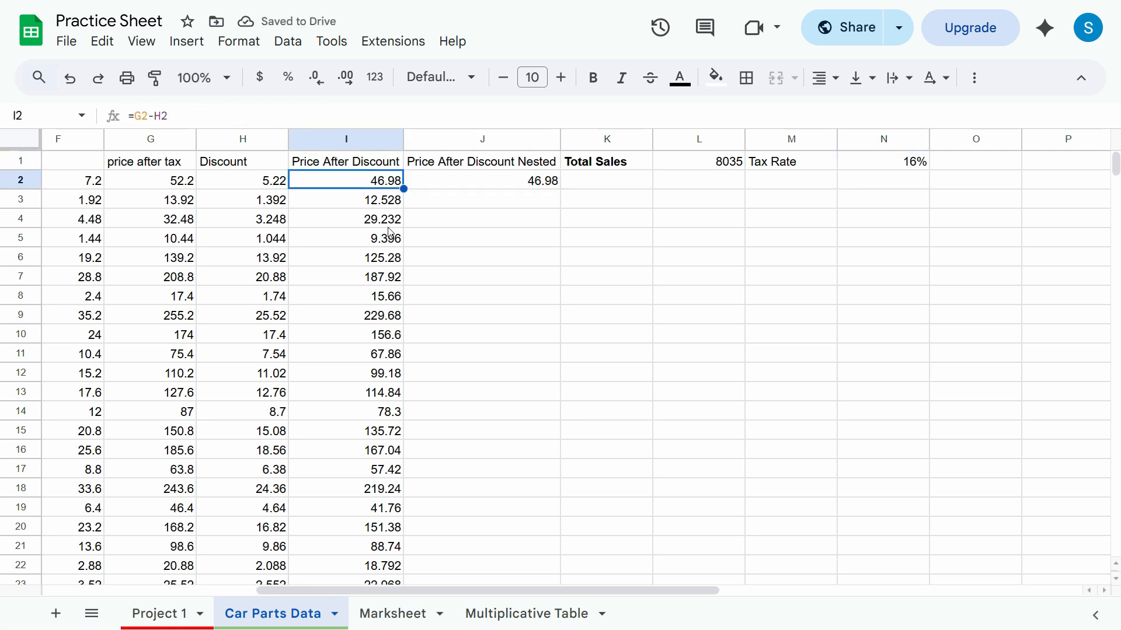
drag(661, 590, 573, 589)
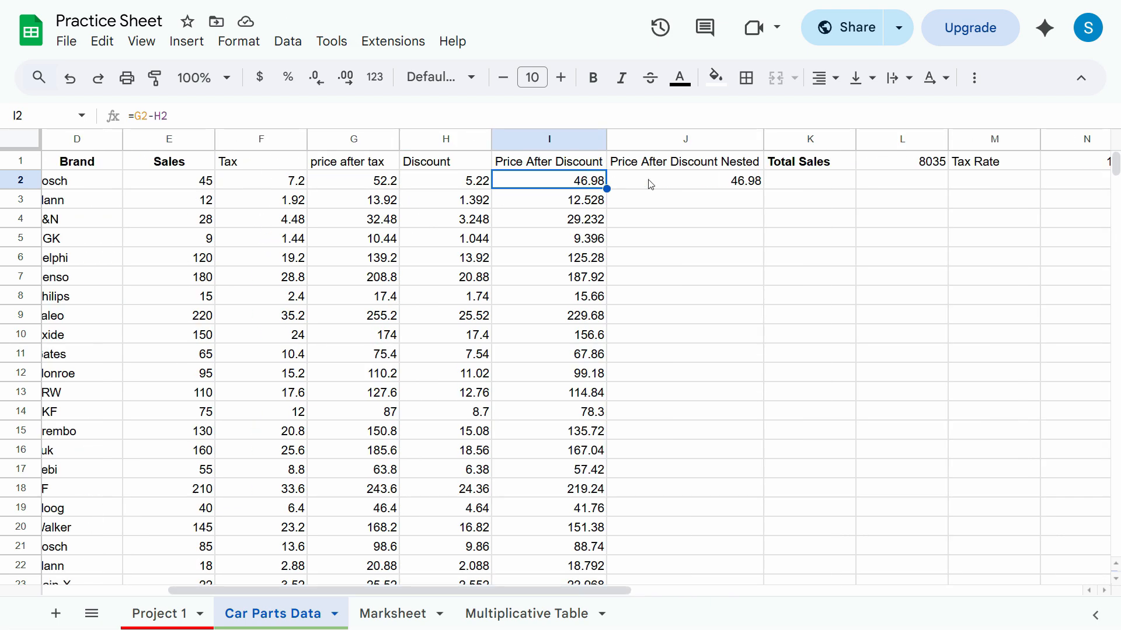
click(734, 183)
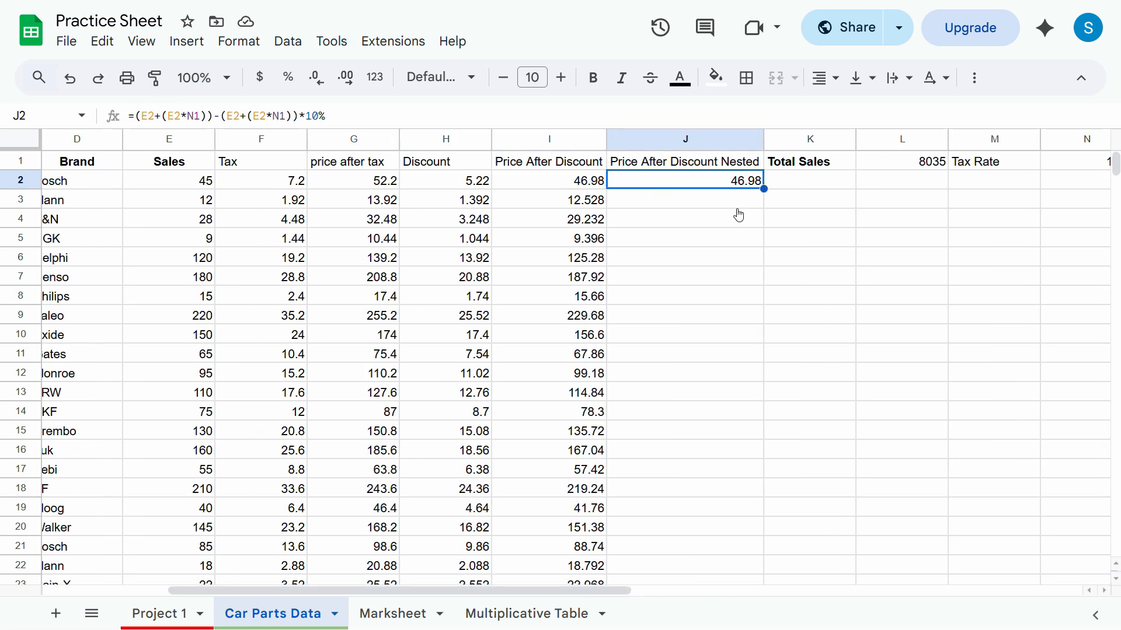
key(Return)
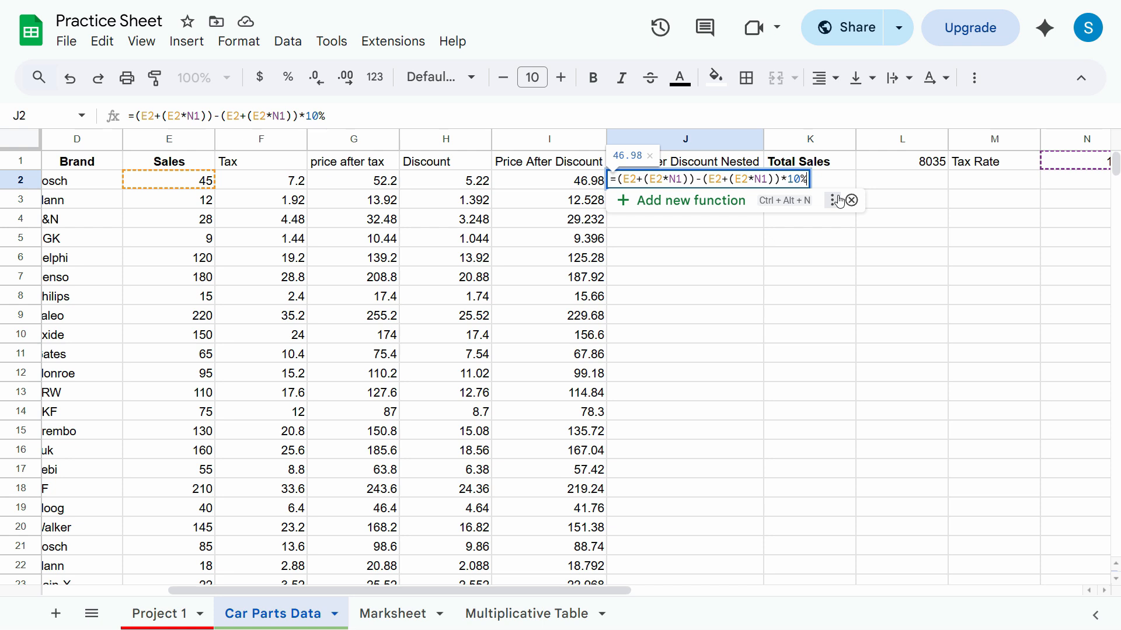
key(Tab)
Add the label Discount % in M2 and enter 10% beside it in N2.
click(1000, 186)
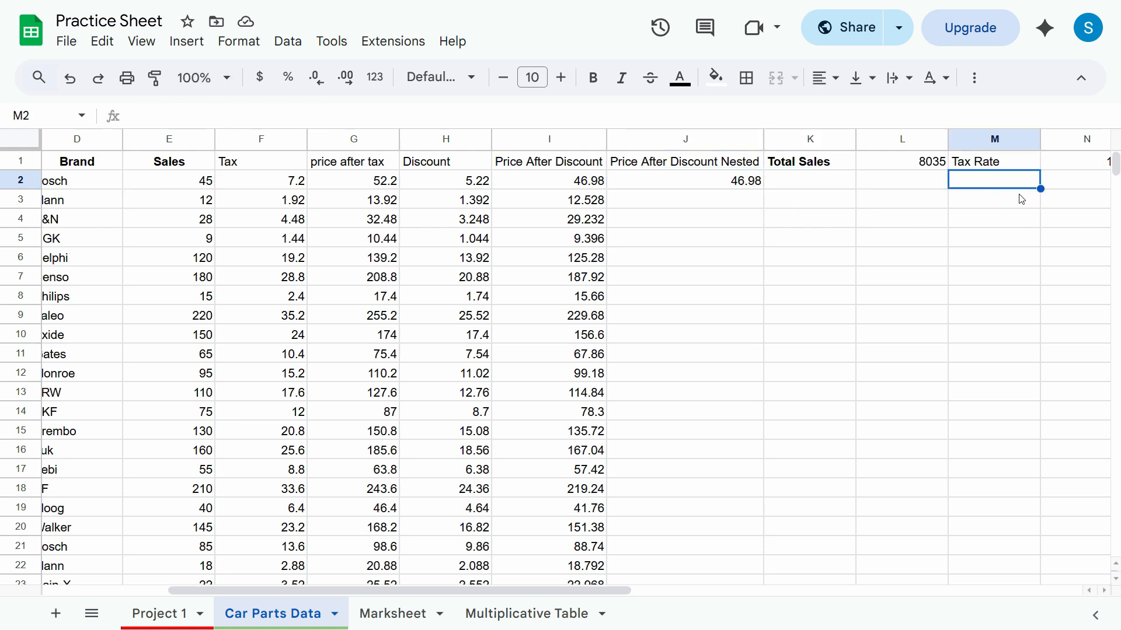
text(Discoun)
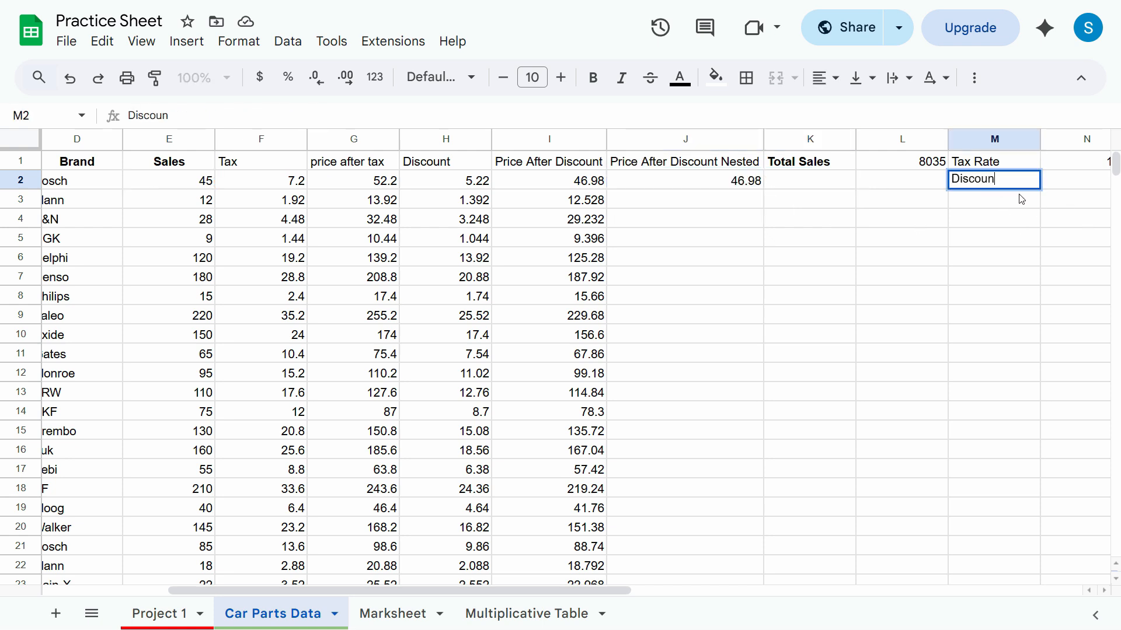
text(t %)
key(Tab)
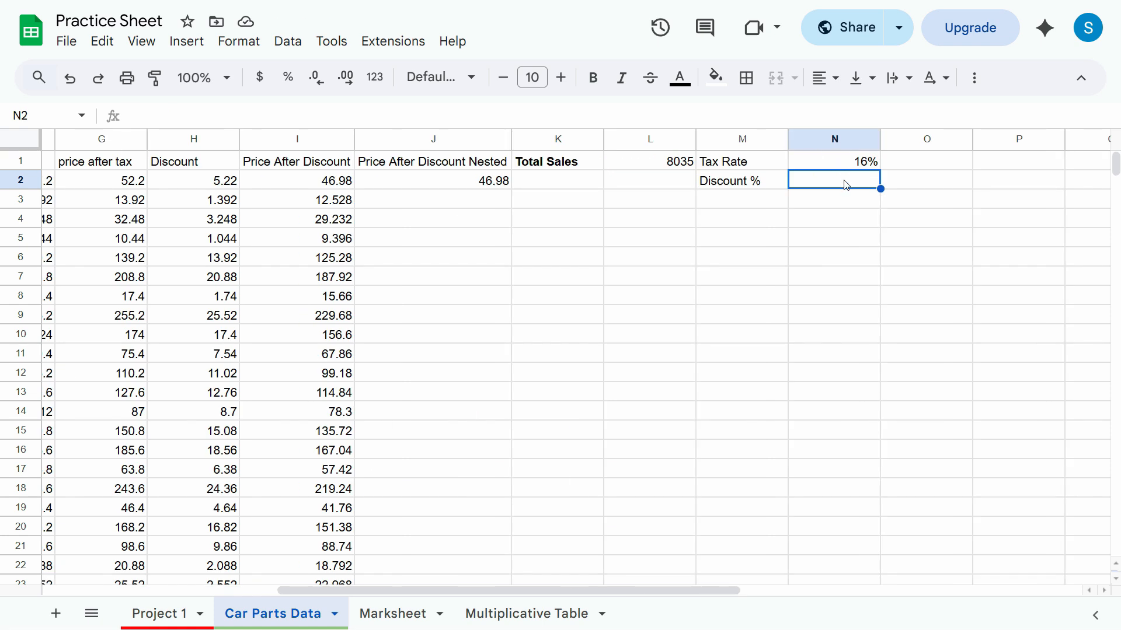
text(10%)
key(Return)
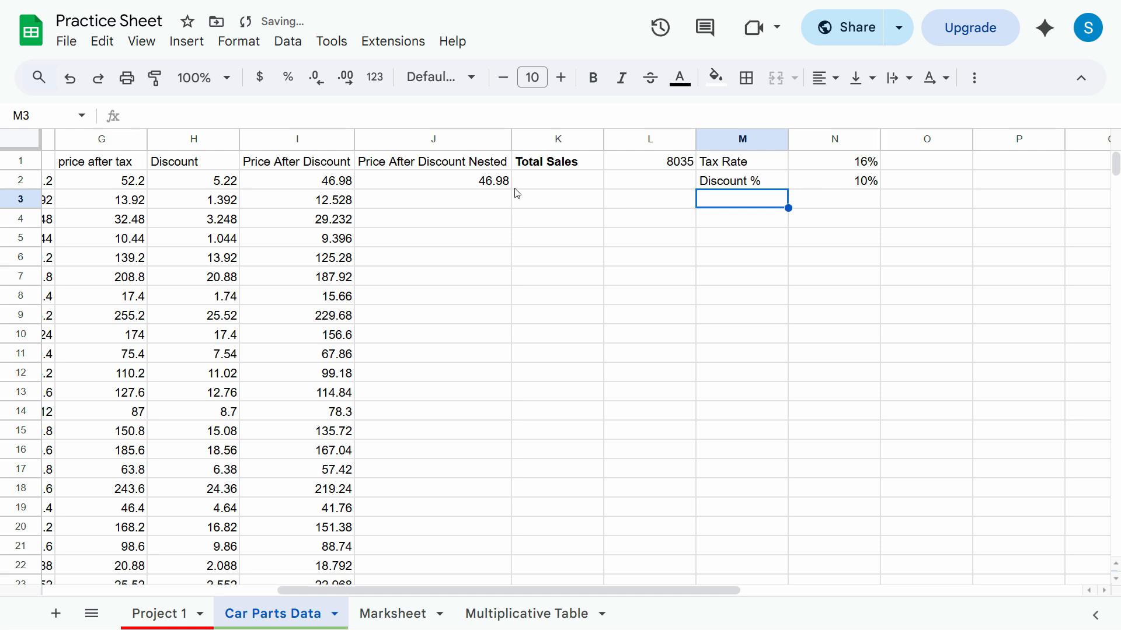
Replace the fixed 10% in the J2 formula with a reference to N2, giving =(E2+(E2*N1))-(E2+(E2*N1))*N2.
click(484, 183)
double_click(484, 183)
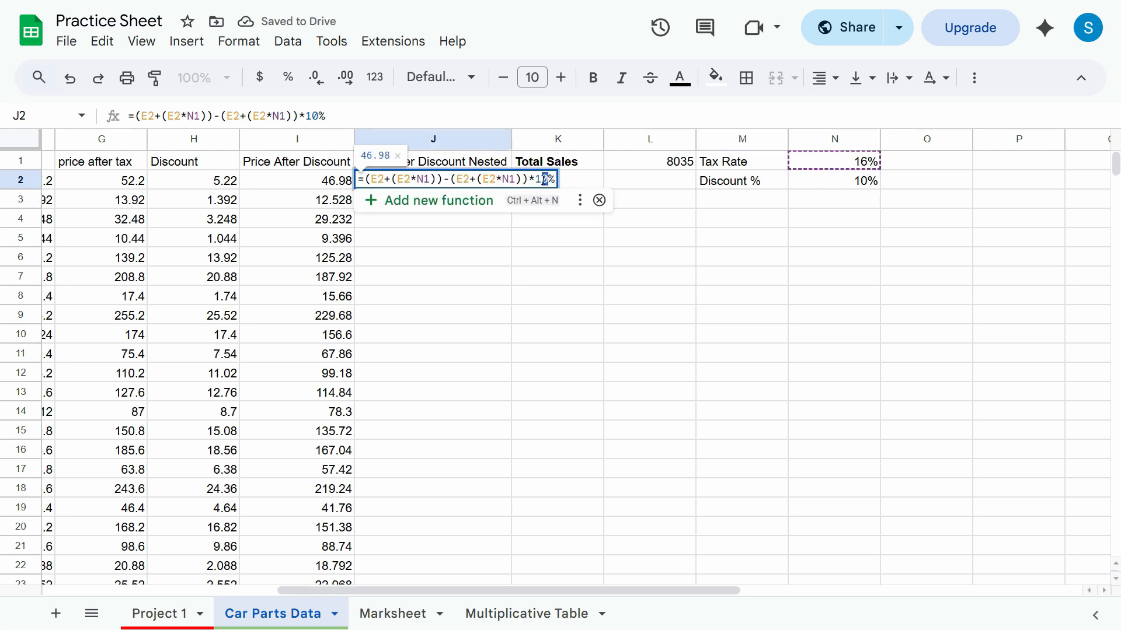
double_click(544, 179)
click(543, 180)
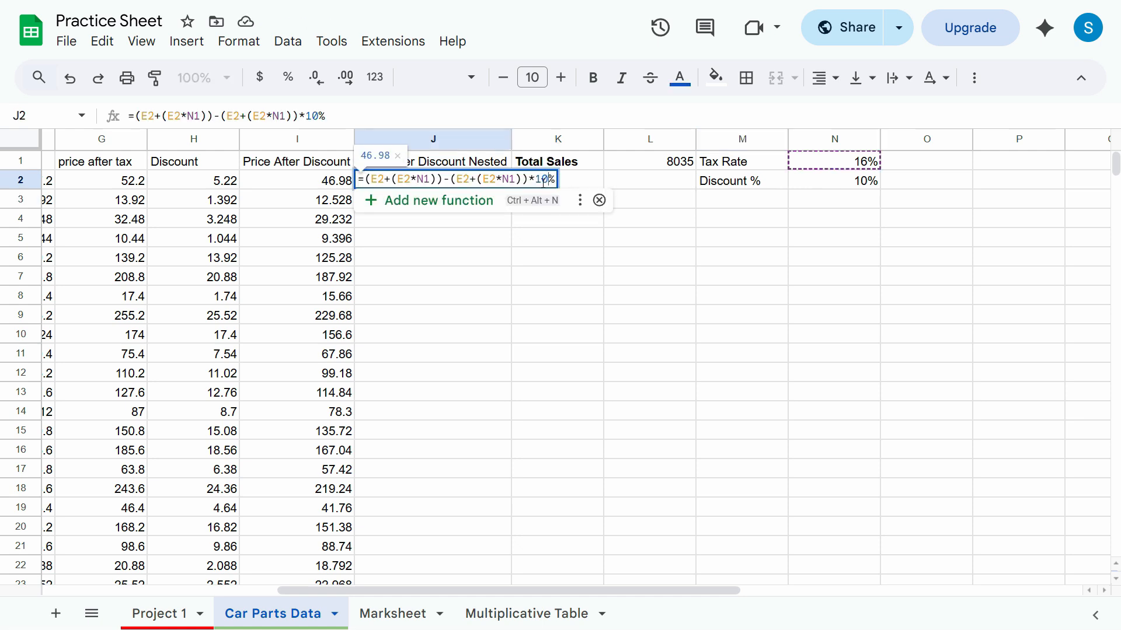
key(BackSpace)
key(BackSpace)
key(BackSpace)
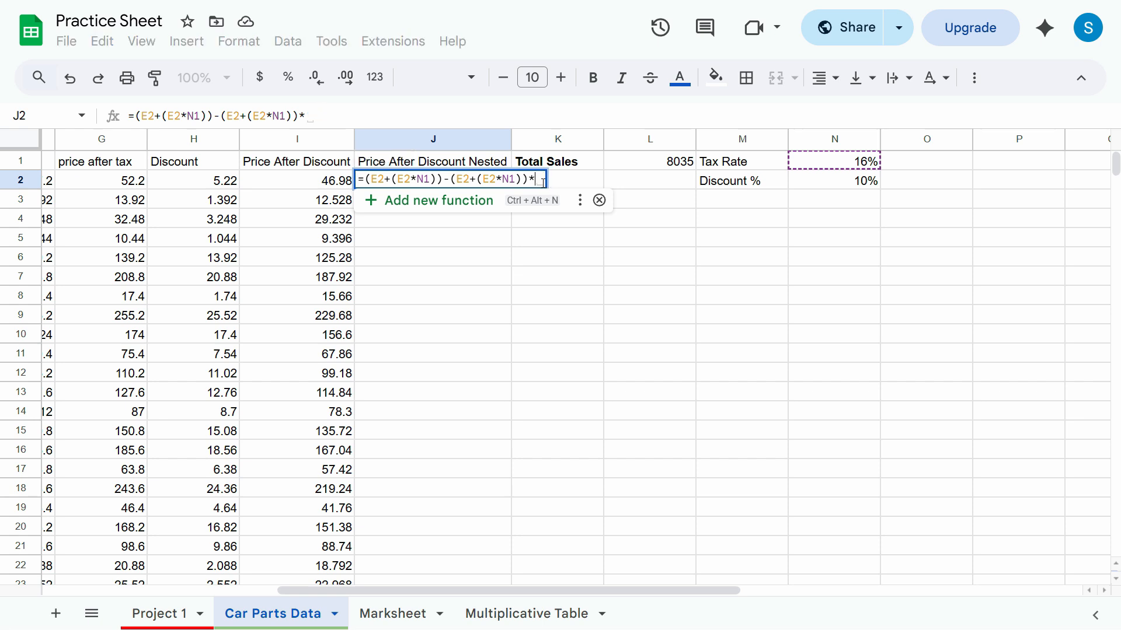
click(853, 182)
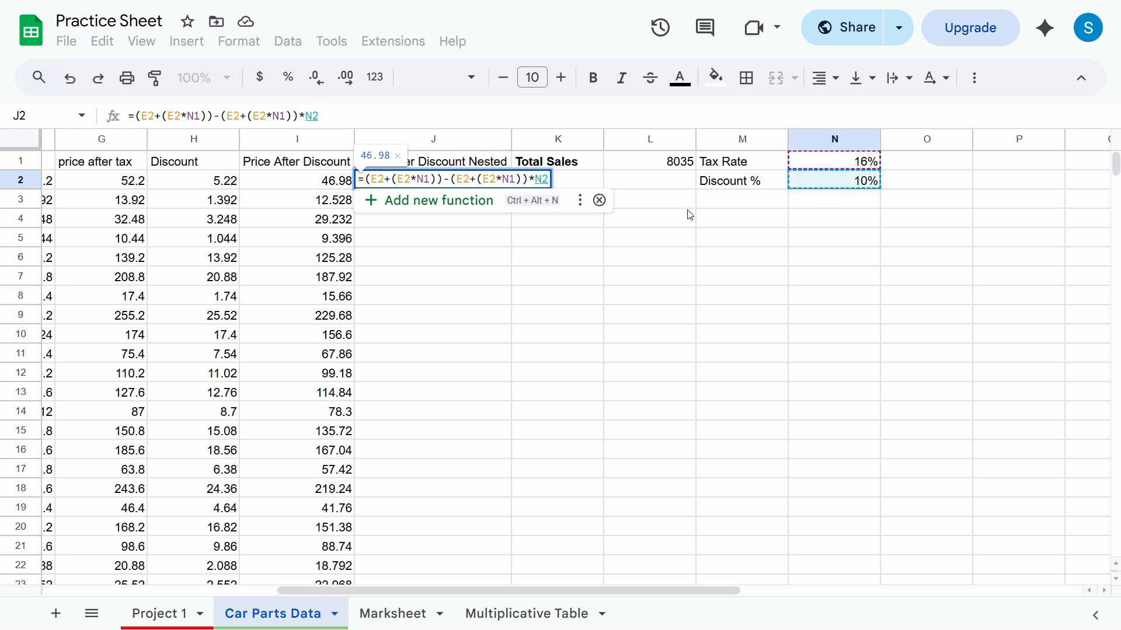
key(Return)
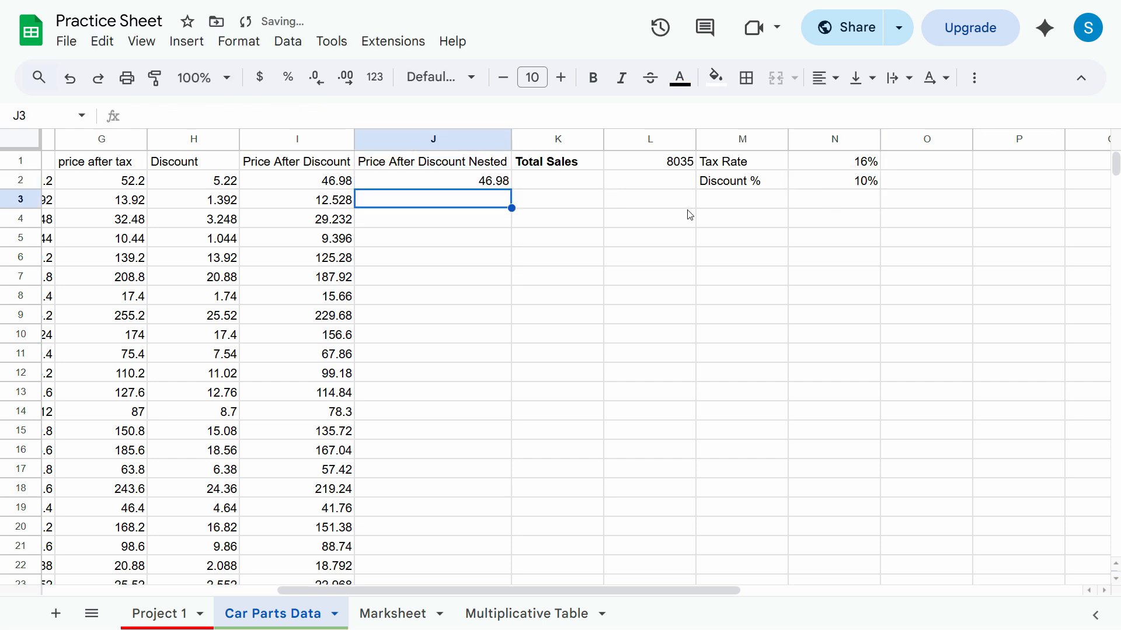
Set the Discount % in N2 to 25%.
click(873, 184)
text(25)
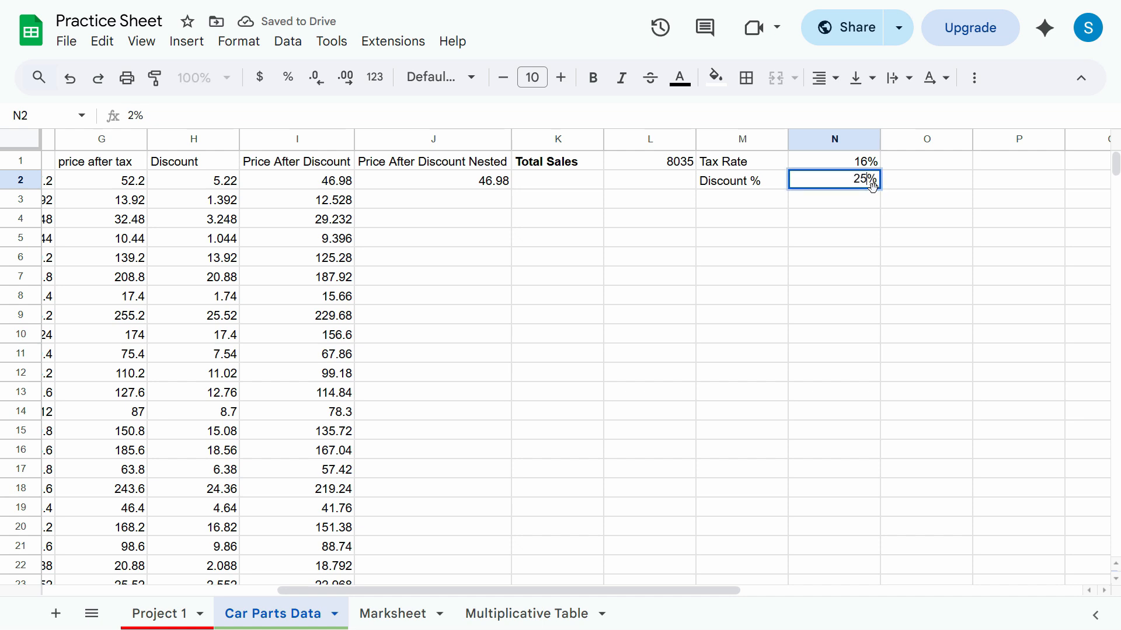
key(Return)
click(874, 184)
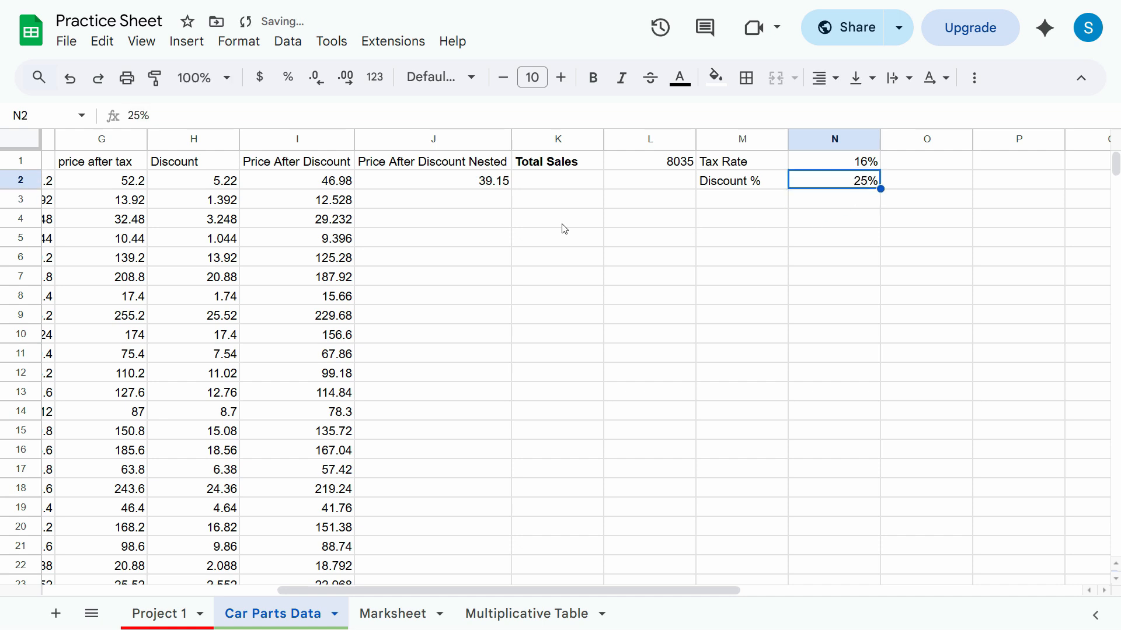
Review the J2 result and how its nested formula references the tax and discount cells, leaving it unedited.
click(489, 182)
click(836, 183)
click(467, 184)
double_click(495, 185)
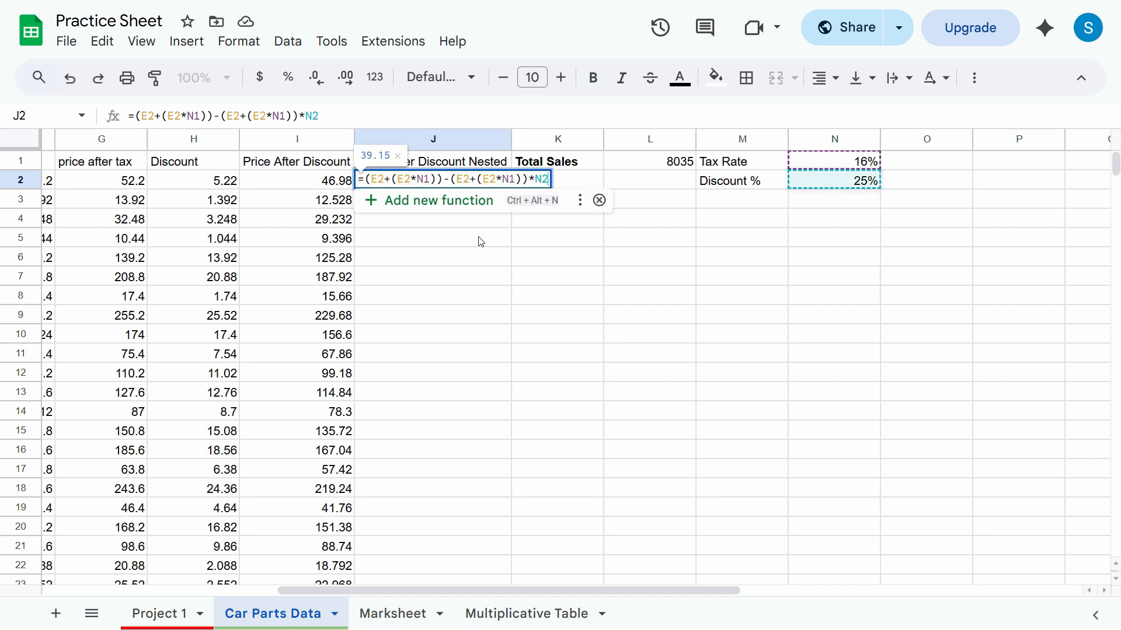
key(Escape)
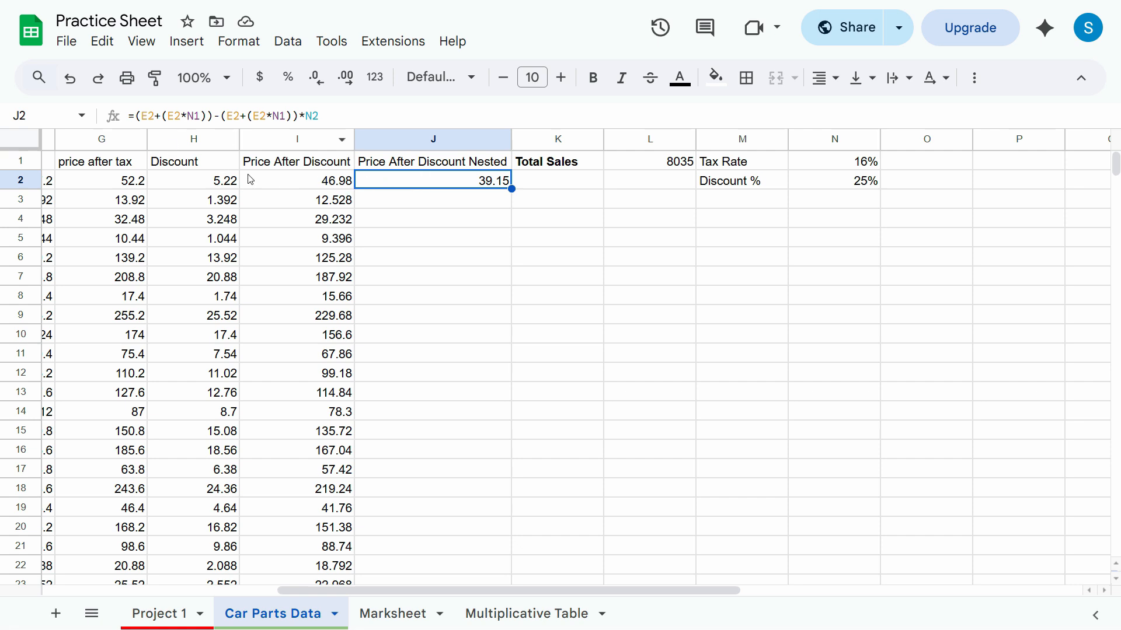
Examine the Price After Discount value in I2 alongside the Price After Discount Nested column.
click(338, 180)
click(412, 165)
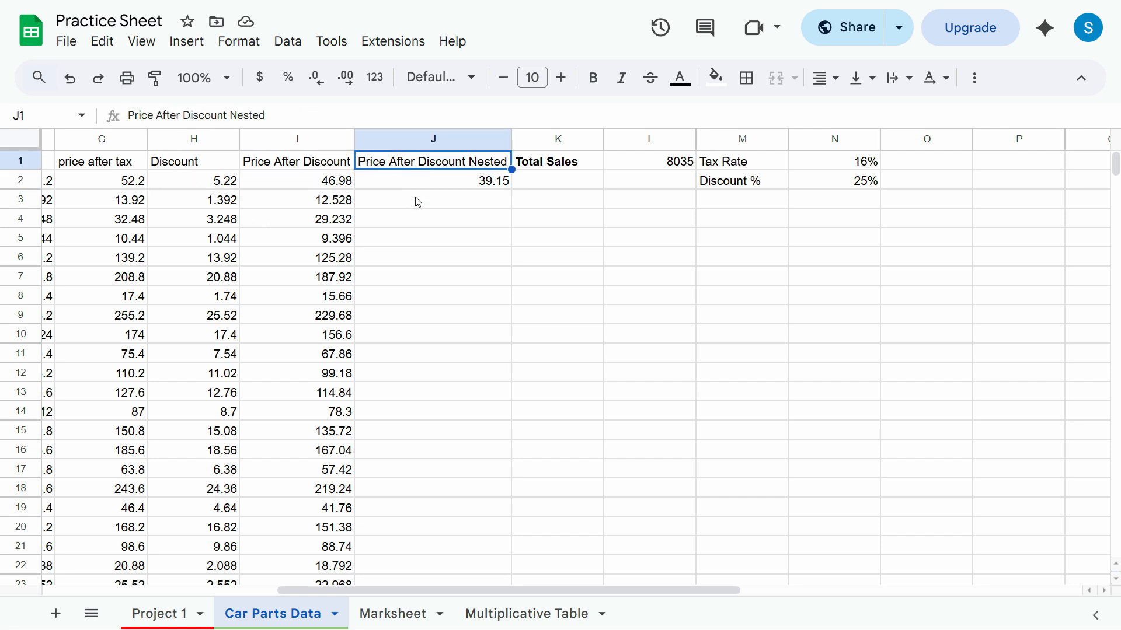
click(415, 180)
click(499, 166)
click(545, 166)
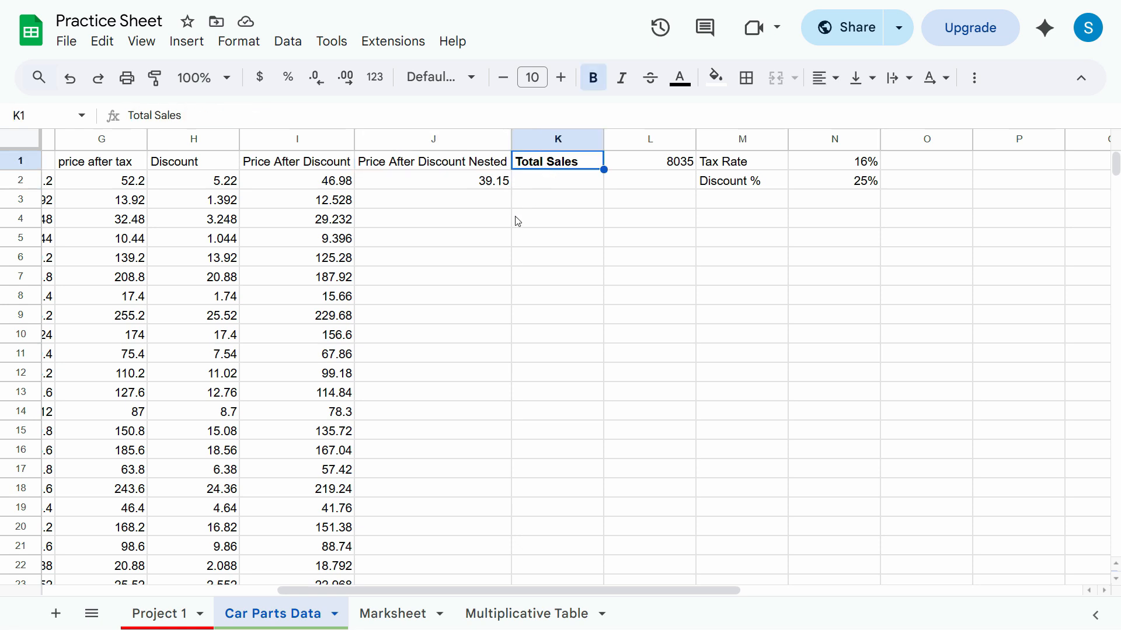
click(471, 169)
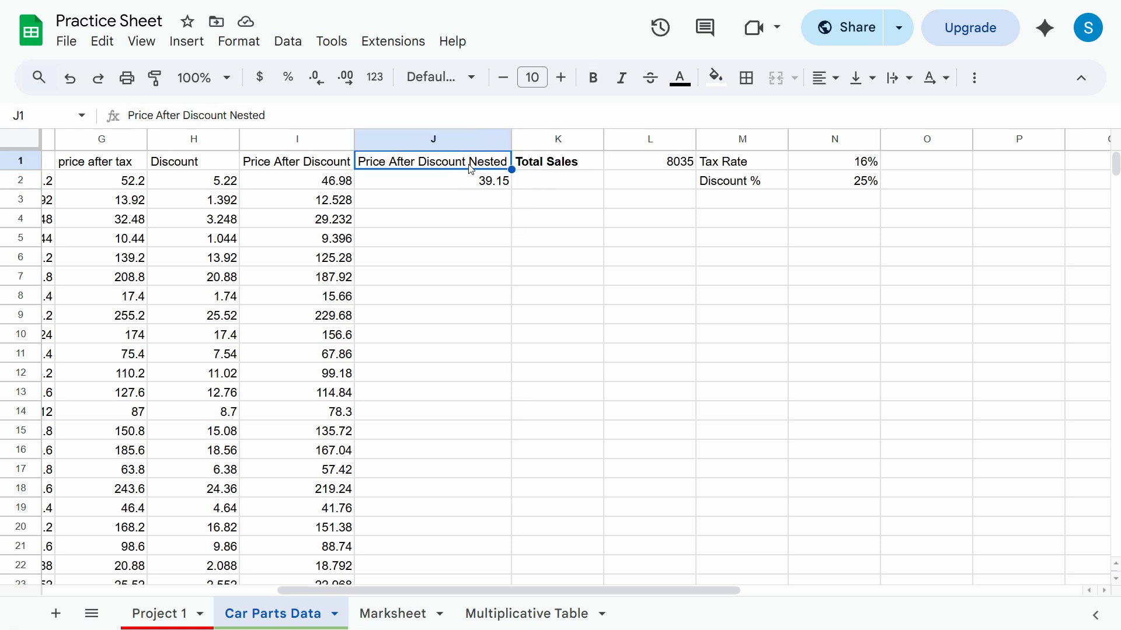